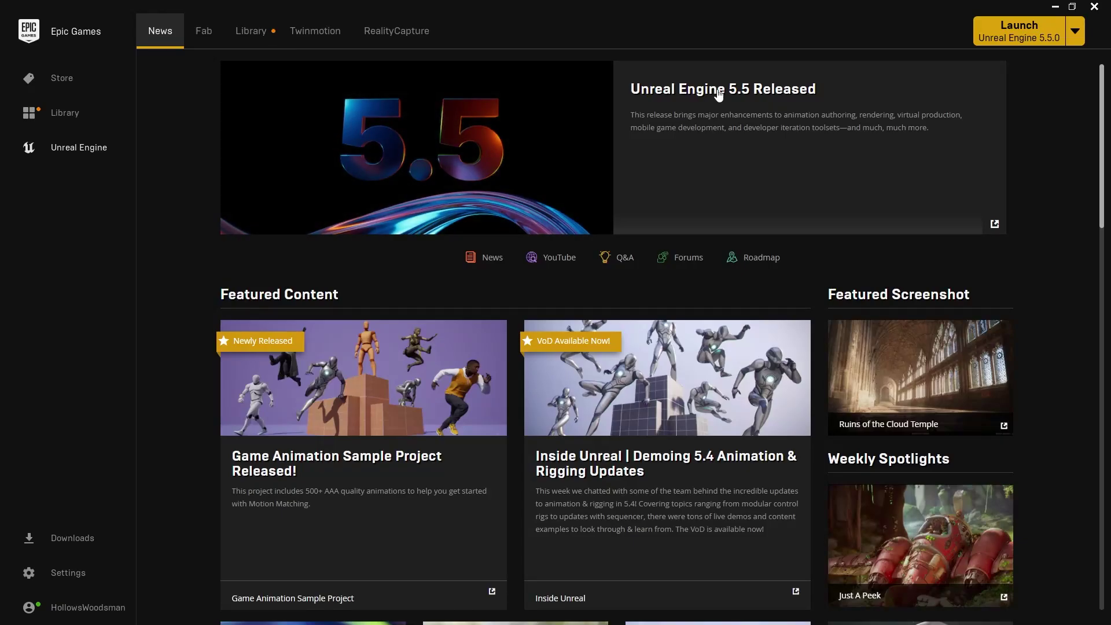
Step: Switch to Cargo by KitBash3D, dismiss the sale offer and browse the models in the Secrets of the Luminara kit
left_click(250, 32)
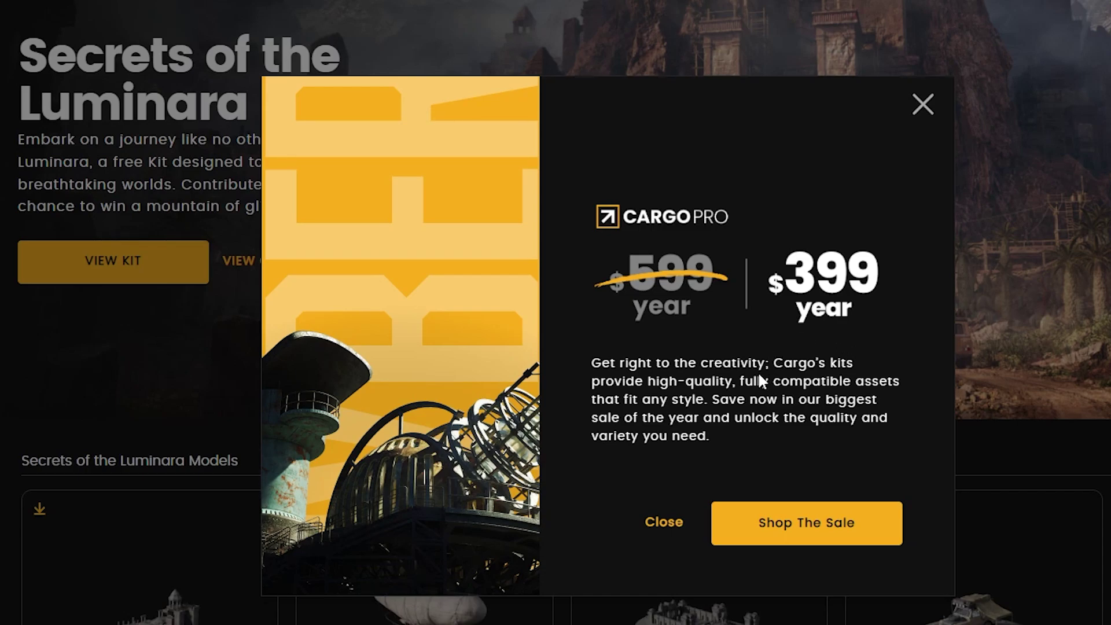
left_click(654, 523)
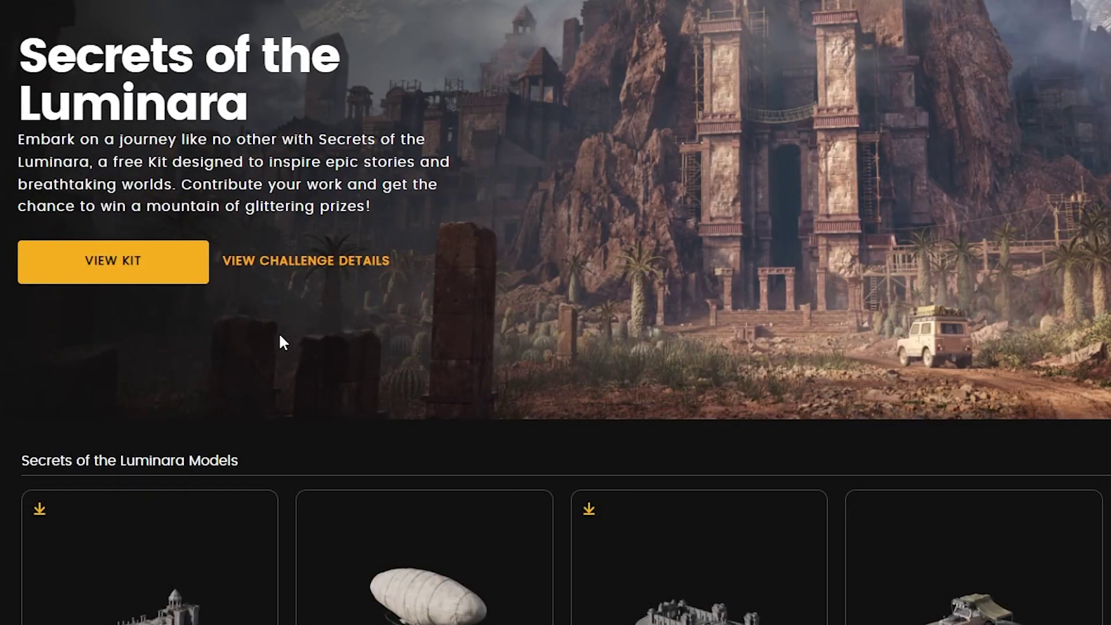
scroll(132, 281, "down", 8)
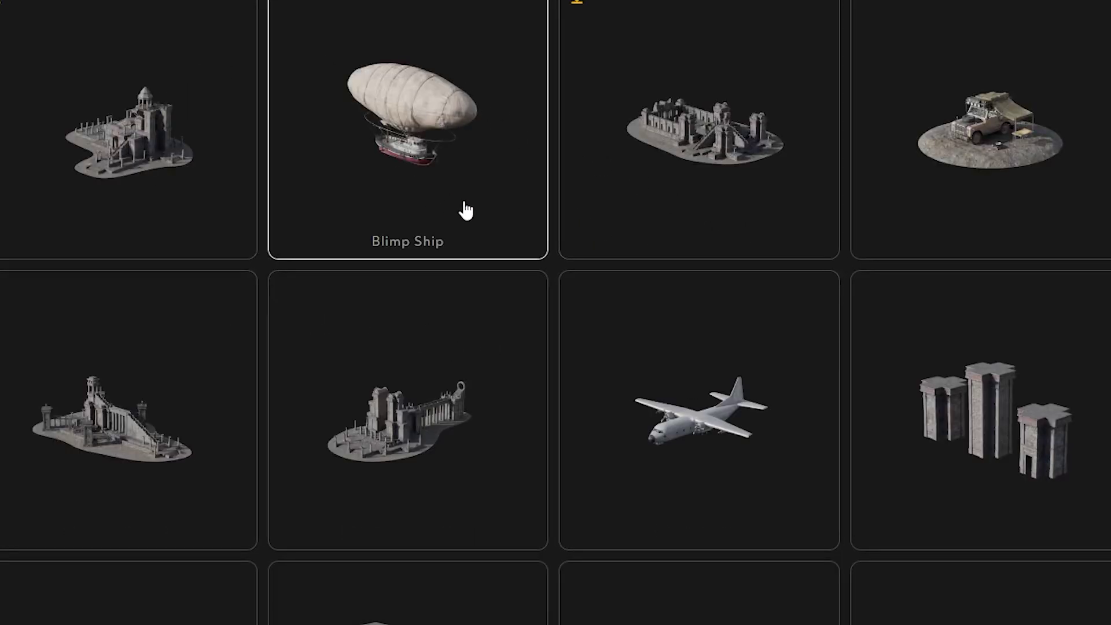
scroll(700, 357, "down", 5)
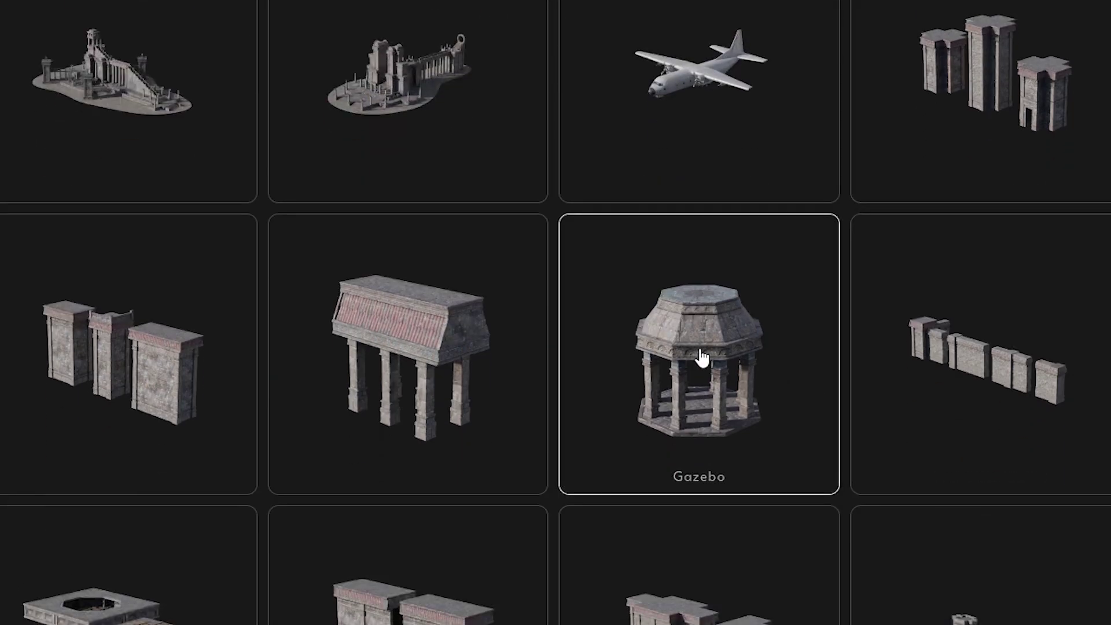
scroll(690, 359, "down", 10)
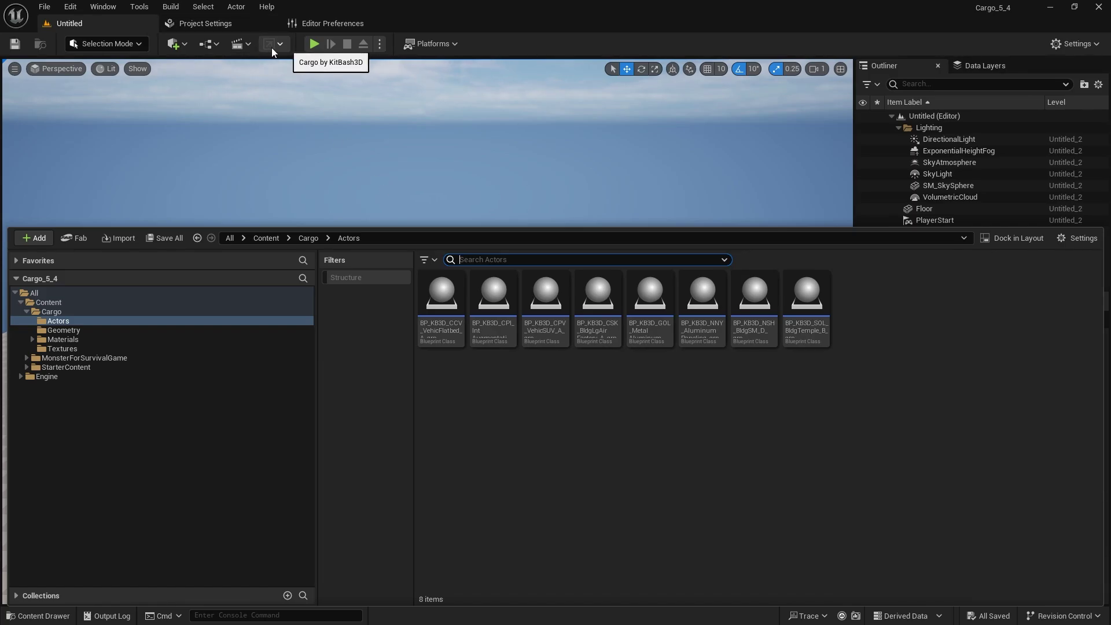
Step: Switch to the Cargo_5_4 project in Unreal Editor and search its plugins for "cargo" to check whether Cargo is enabled
left_click(1071, 44)
left_click(1009, 118)
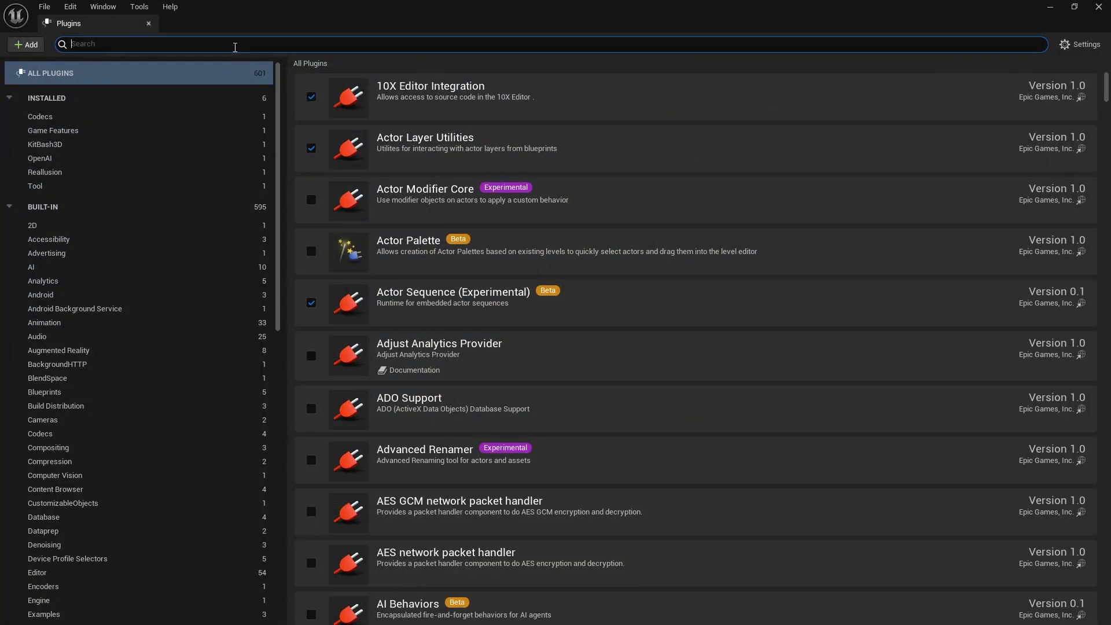
type("cargo")
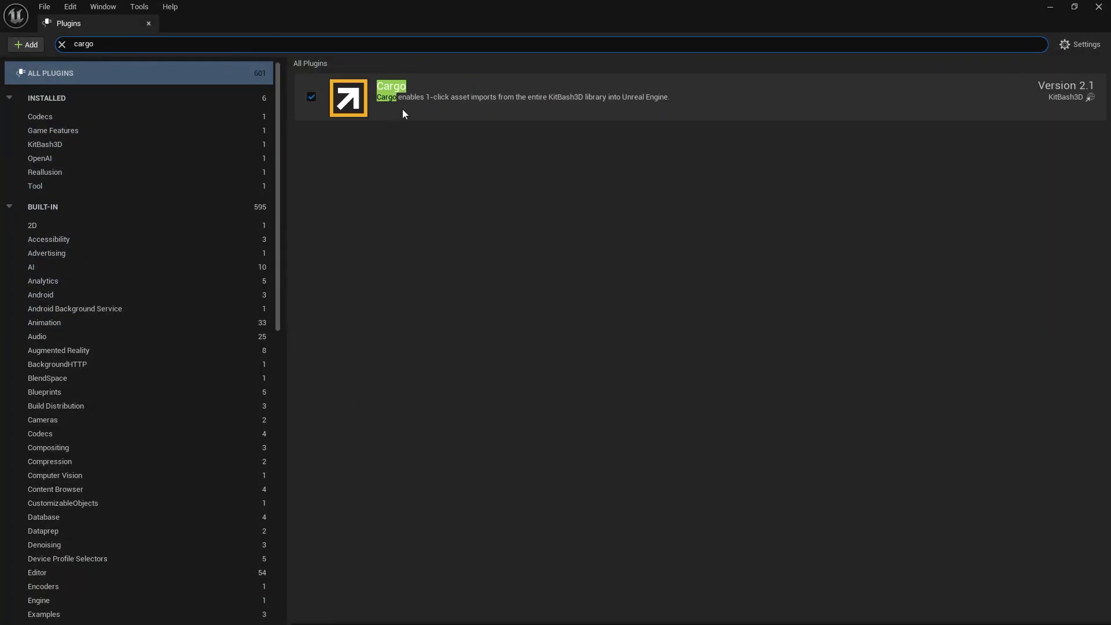
left_click(62, 44)
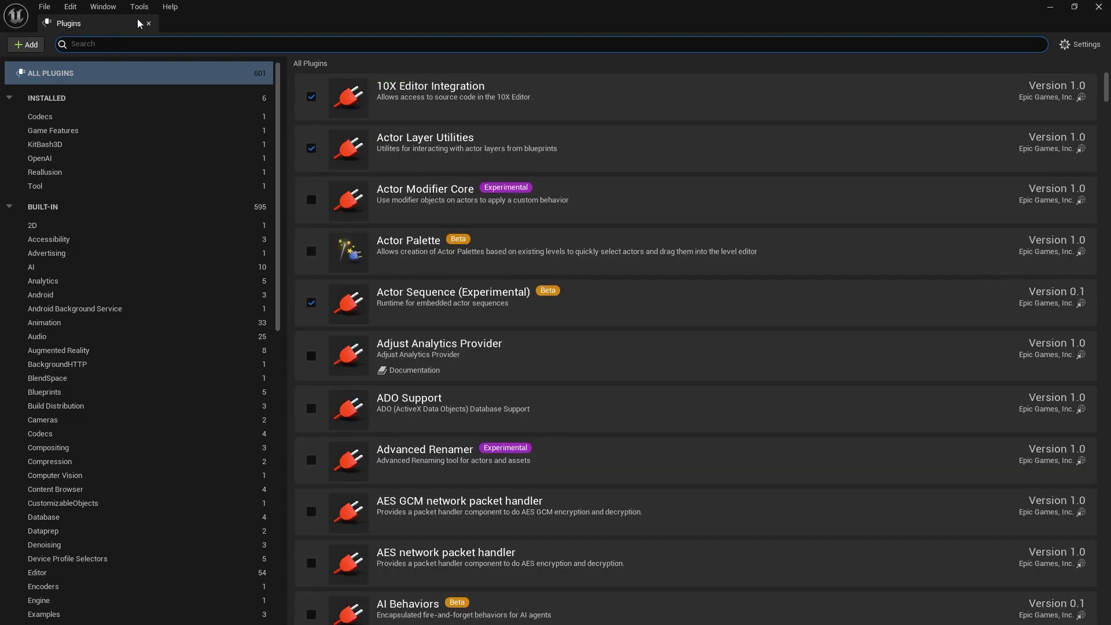
left_click(148, 23)
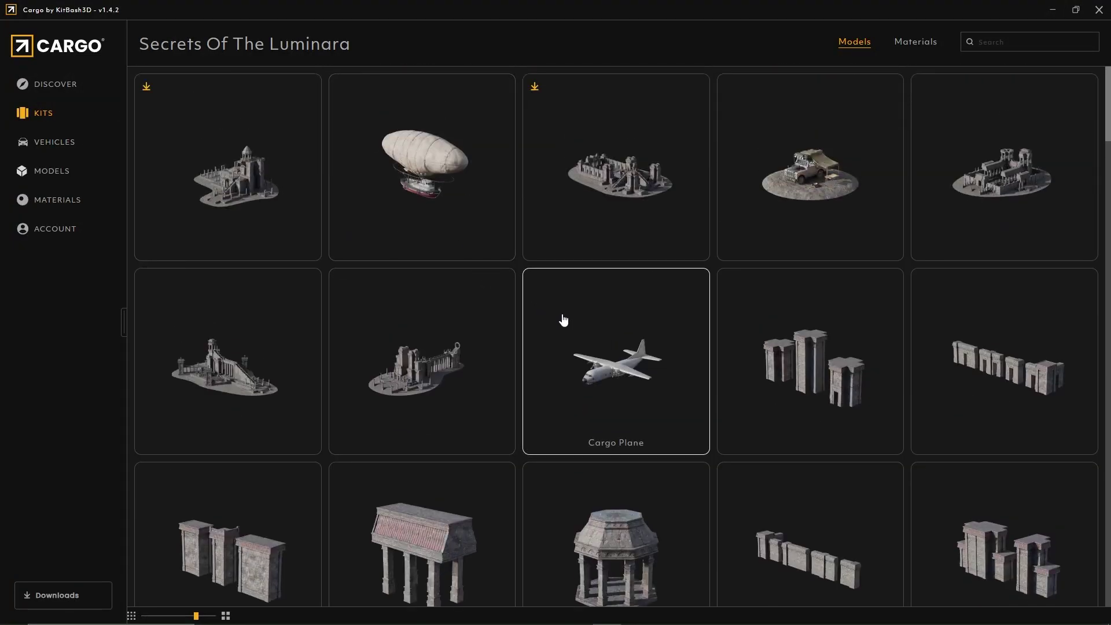
Step: In Cargo, download the Cargo Plane model for Unreal 5.4 with 1k jpg textures and import it into the project
left_click(581, 347)
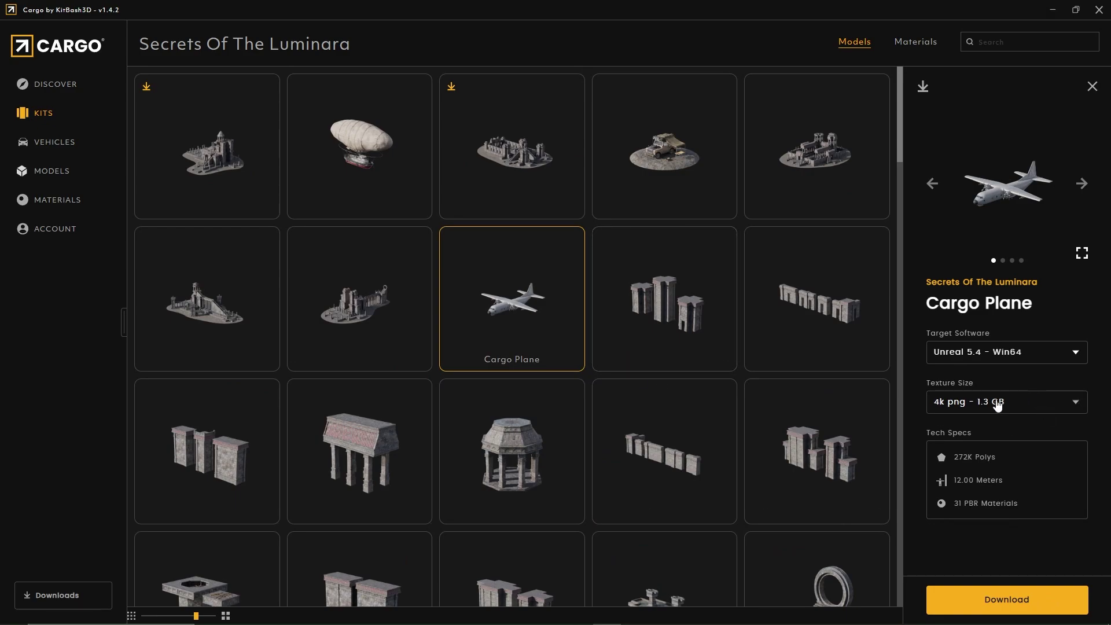
left_click(1026, 405)
left_click(1007, 425)
left_click(1000, 603)
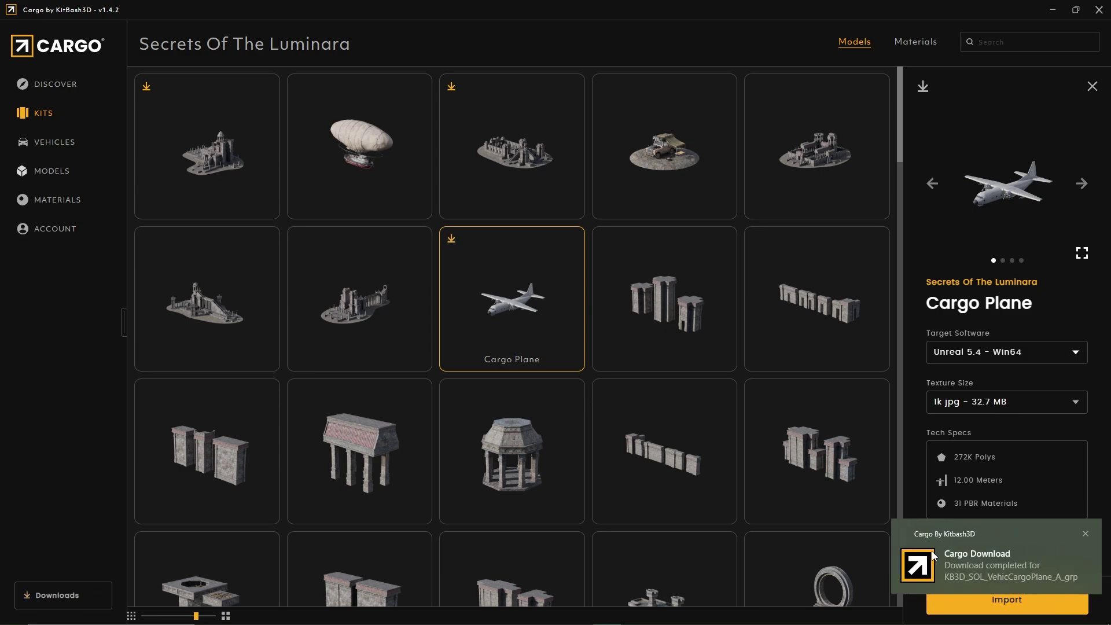
left_click(1086, 534)
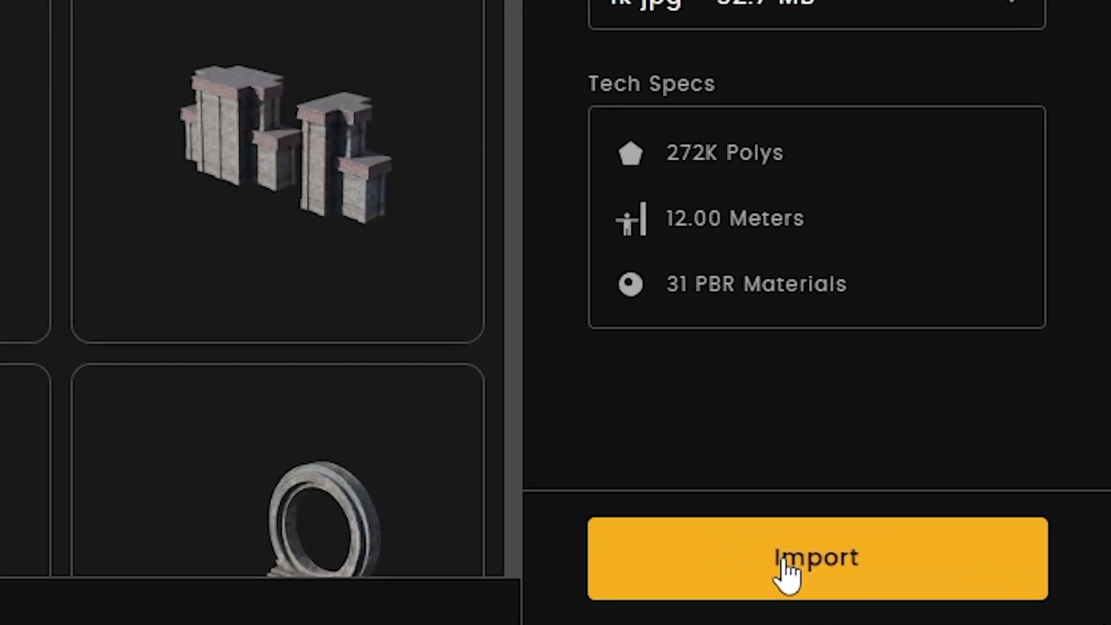
left_click(996, 604)
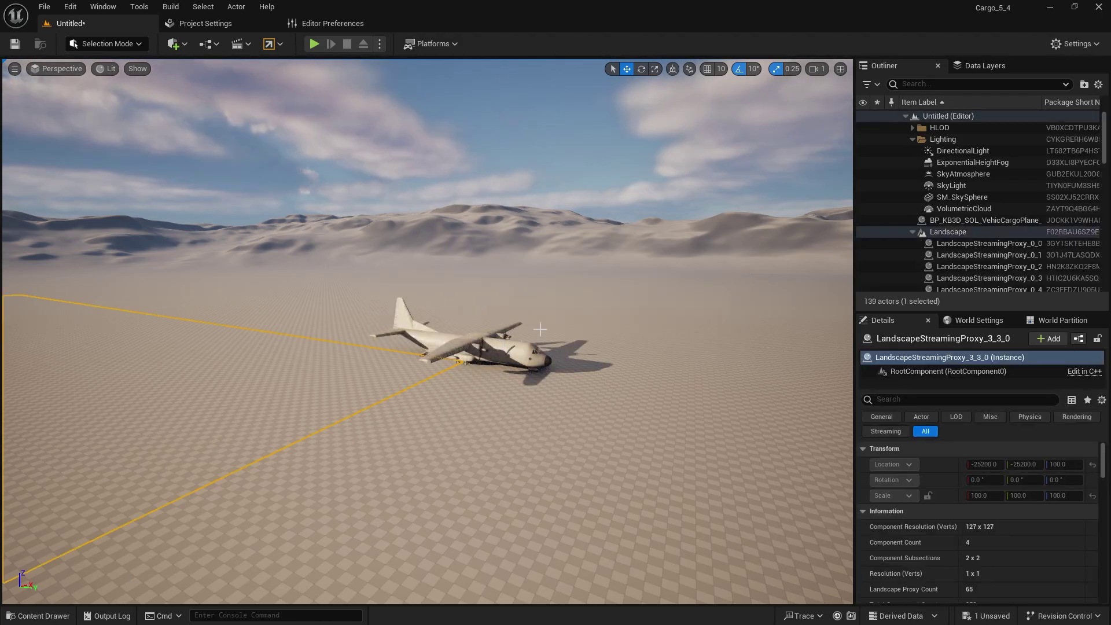
Step: Select the imported cargo plane in the level and inspect it from closer up
key("Escape")
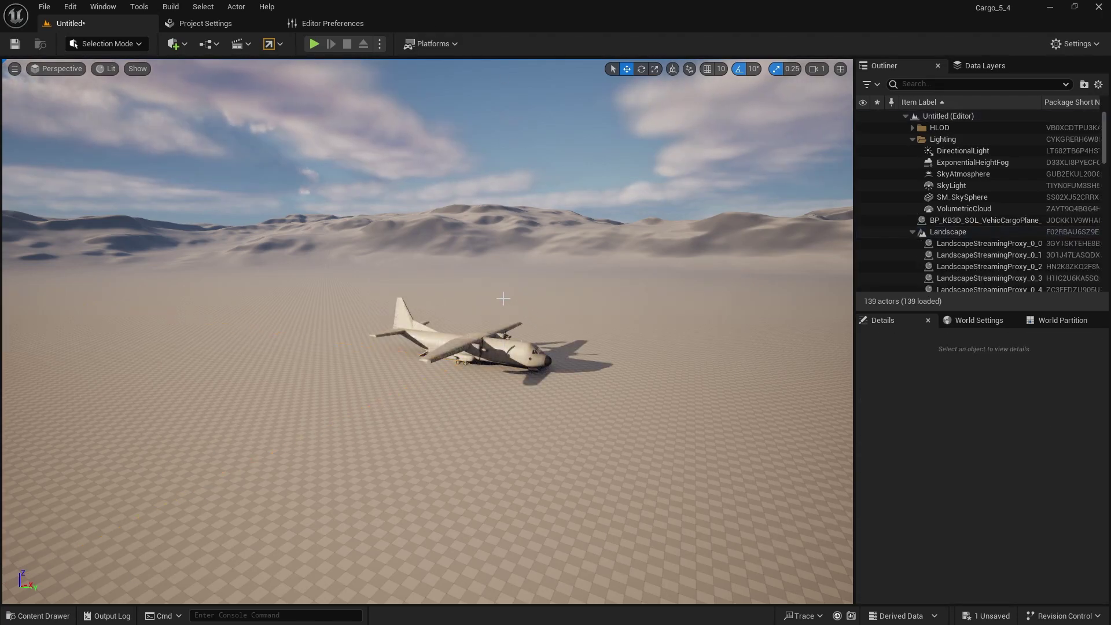
left_click(512, 374)
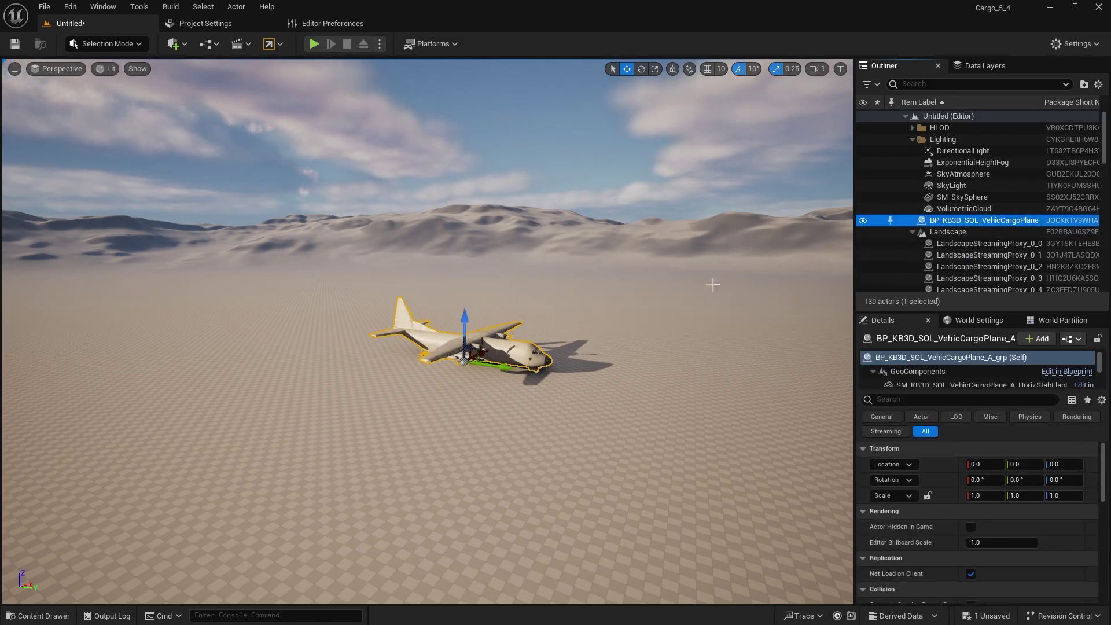
right_click_drag(488, 263, 342, 281)
key("w")
scroll(488, 262, "up", 4)
key("w")
key("d")
right_click_drag(520, 277, 510, 280)
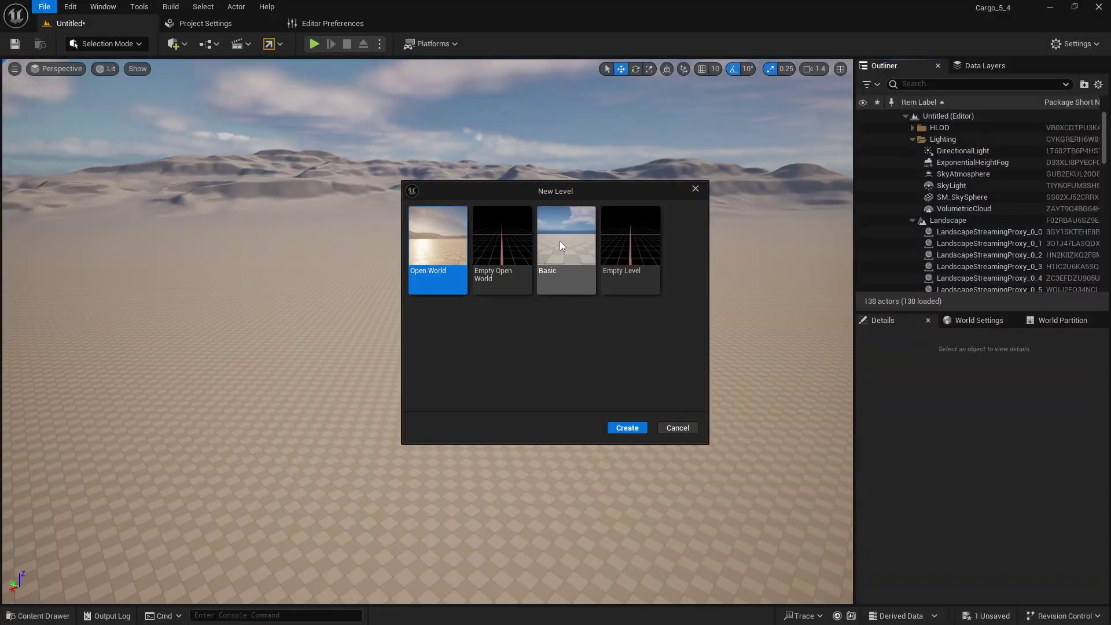
Step: Create a new level from the Basic template without saving the current one
left_click(560, 241)
left_click(627, 428)
left_click(652, 449)
Step: Place the cargo plane, the flatbed truck and the NSH_BldgSM_D building blueprints from Cargo's Actors folder in the level
left_click(38, 615)
left_click_drag(859, 298, 365, 291)
left_click(37, 615)
left_click_drag(441, 292, 474, 333)
left_click(37, 616)
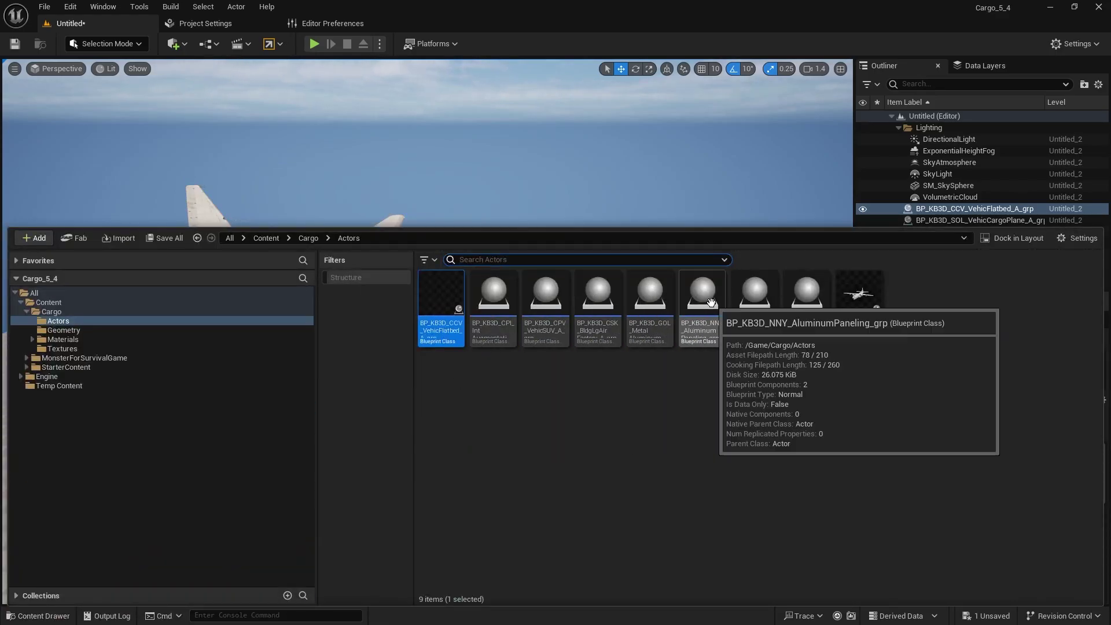
left_click_drag(755, 294, 657, 324)
mouse_move(658, 324)
right_mouse_down()
mouse_move(733, 263)
mouse_move(675, 321)
right_mouse_up()
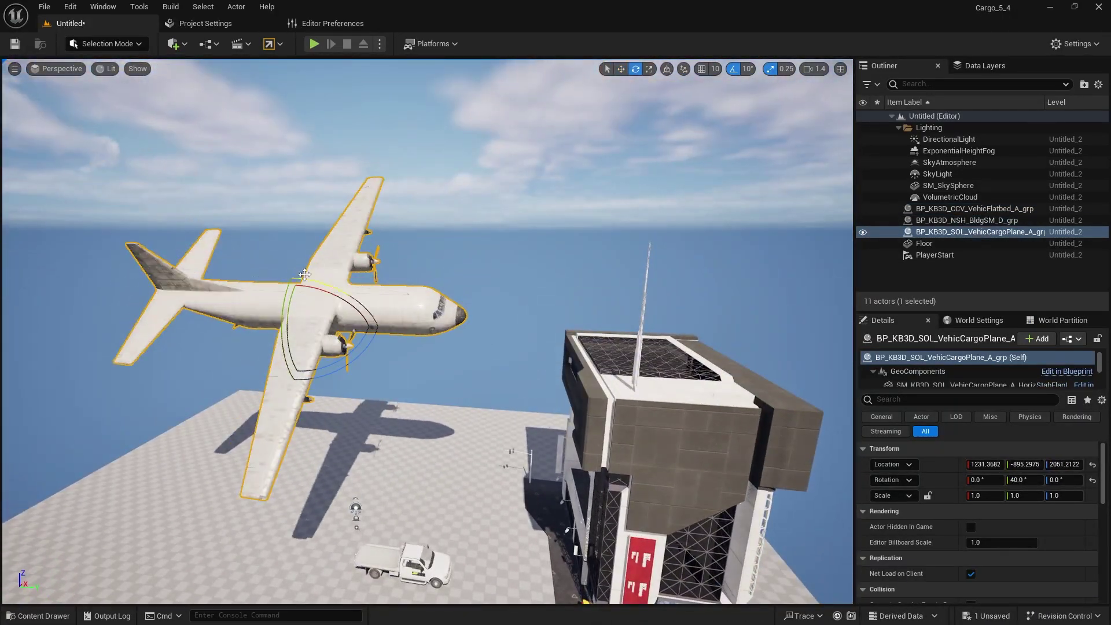
Step: Tilt the airborne cargo plane and park the flatbed truck beside the building, rotated -90° about its vertical axis
left_click_drag(305, 274, 417, 236)
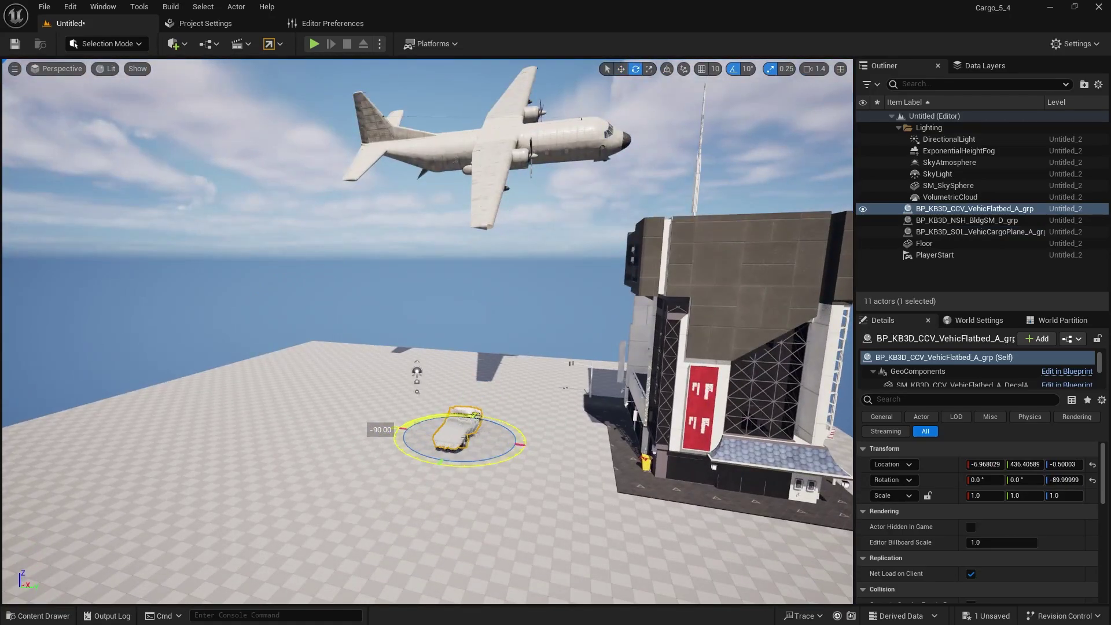
key("w")
left_click_drag(400, 429, 759, 534)
Step: Place the SOL_BldgTemple_B blueprint in the level and move the temple away from the floor and the other models
left_click(31, 614)
left_click_drag(801, 303, 298, 397)
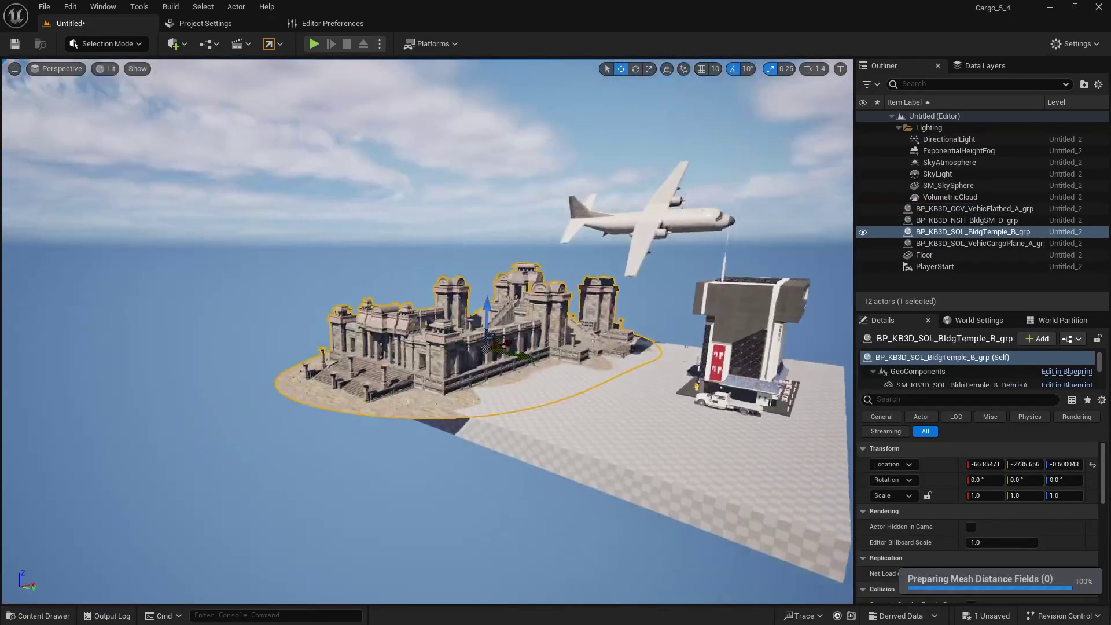
right_click_drag(428, 301, 429, 333)
left_click_drag(307, 344, 556, 342)
right_click_drag(360, 272, 417, 273)
left_click_drag(622, 316, 666, 307)
key("e")
mouse_move(665, 307)
right_mouse_down()
mouse_move(683, 318)
mouse_move(631, 313)
mouse_move(666, 299)
right_mouse_up()
key("Escape")
Step: Select the NSH_BldgSM_D building and shift it across the floor, away from the flatbed truck
right_click_drag(462, 392, 399, 371)
left_click(462, 391)
key("r")
key("w")
left_click_drag(433, 409, 382, 404)
right_click_drag(382, 404, 423, 399)
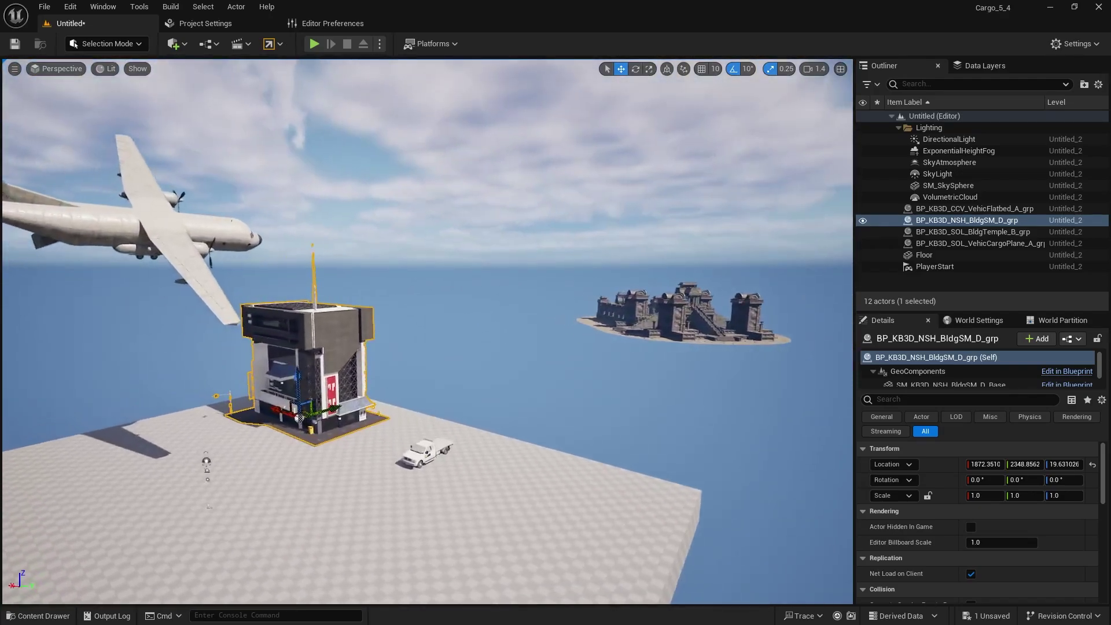
Step: In the Epic Games Launcher, check which other engine versions can be installed and discard the extra version slot
mouse_move(993, 11)
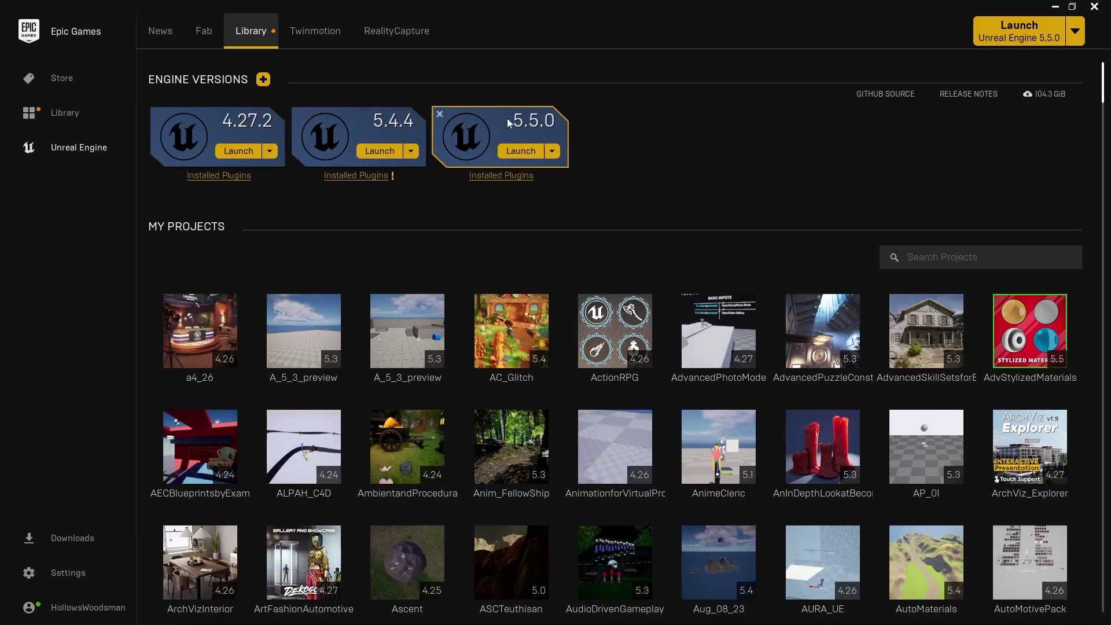
left_click(263, 79)
left_click(701, 121)
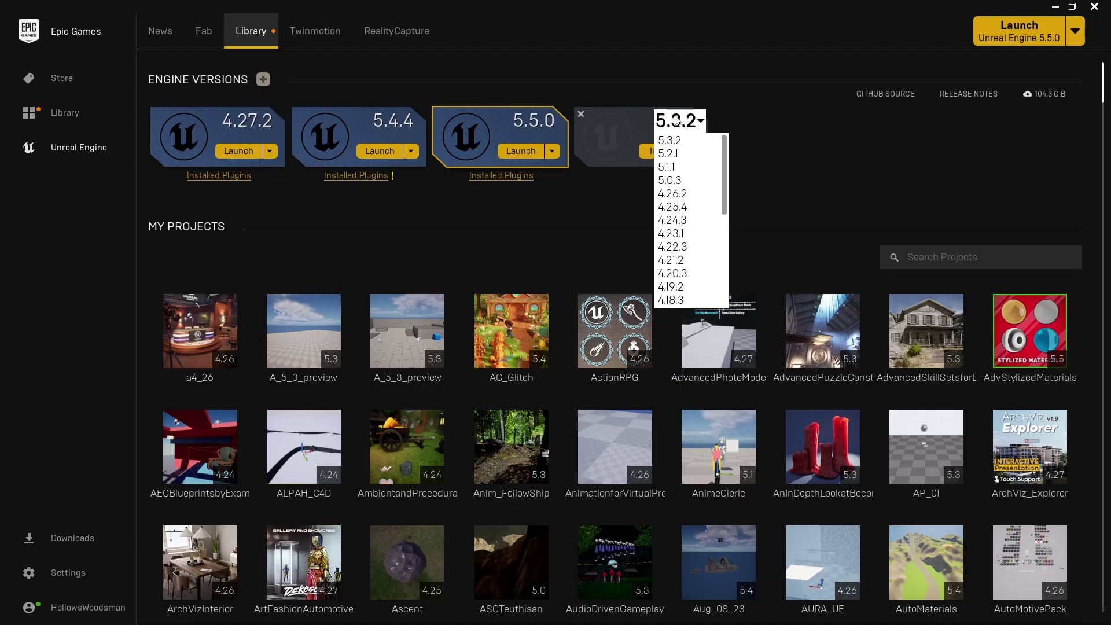
left_click(581, 115)
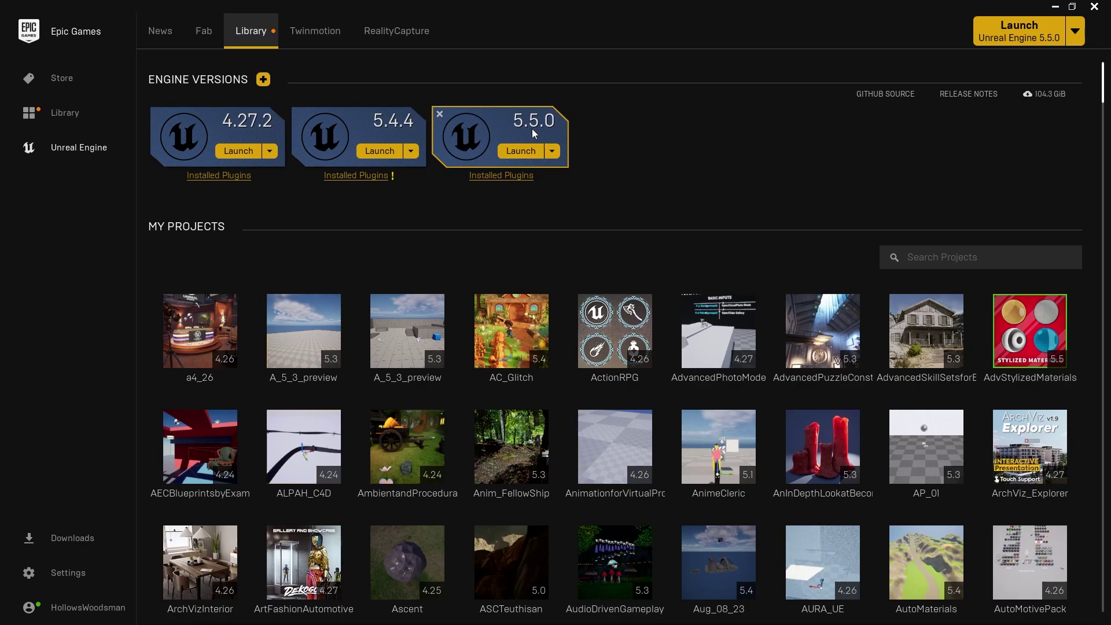
Step: Search the launcher's projects for "cargo" and select the Cargo_5_4 project
left_click(936, 260)
type("cargo")
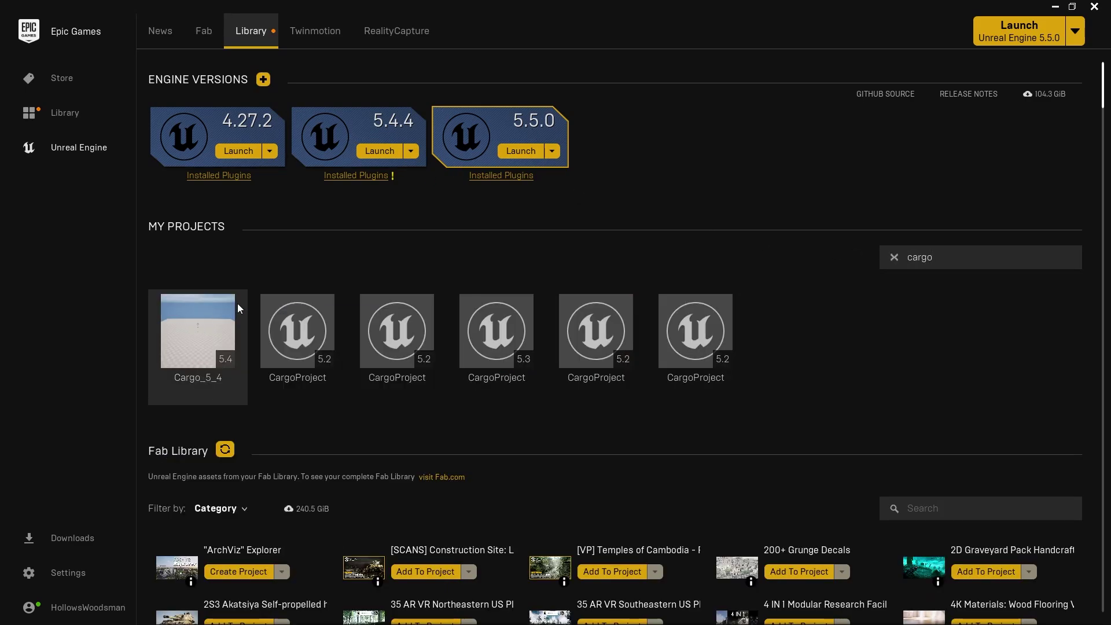
left_click(193, 303)
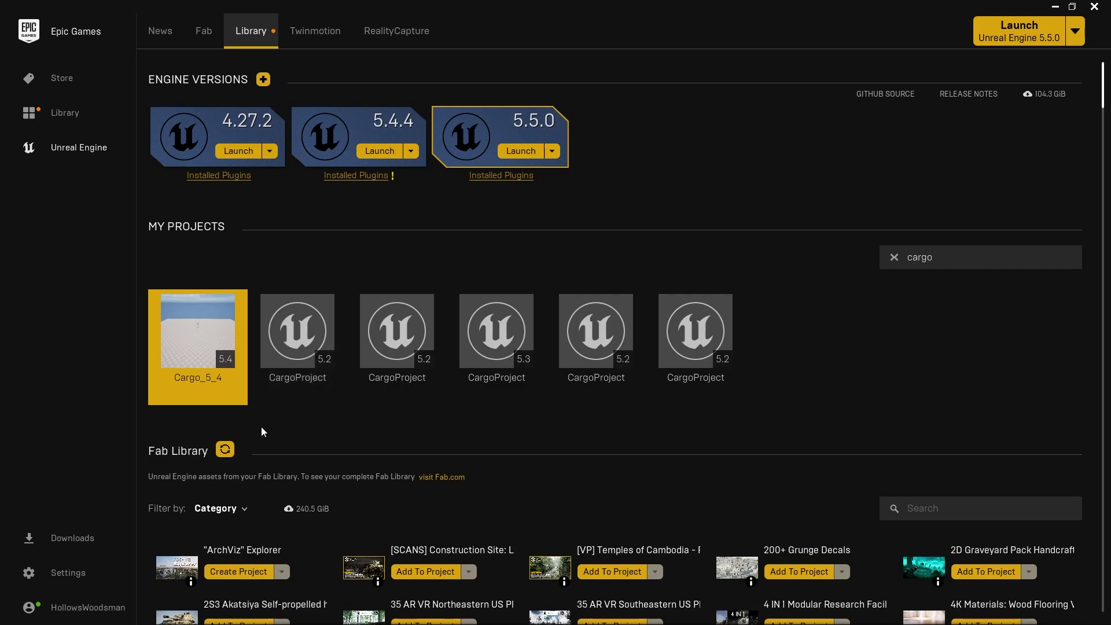
Step: Clone the Cargo_5_4 project under the name Cargo_5_5 in Z:\Ue_Projects, accepting the project rename
right_click(225, 392)
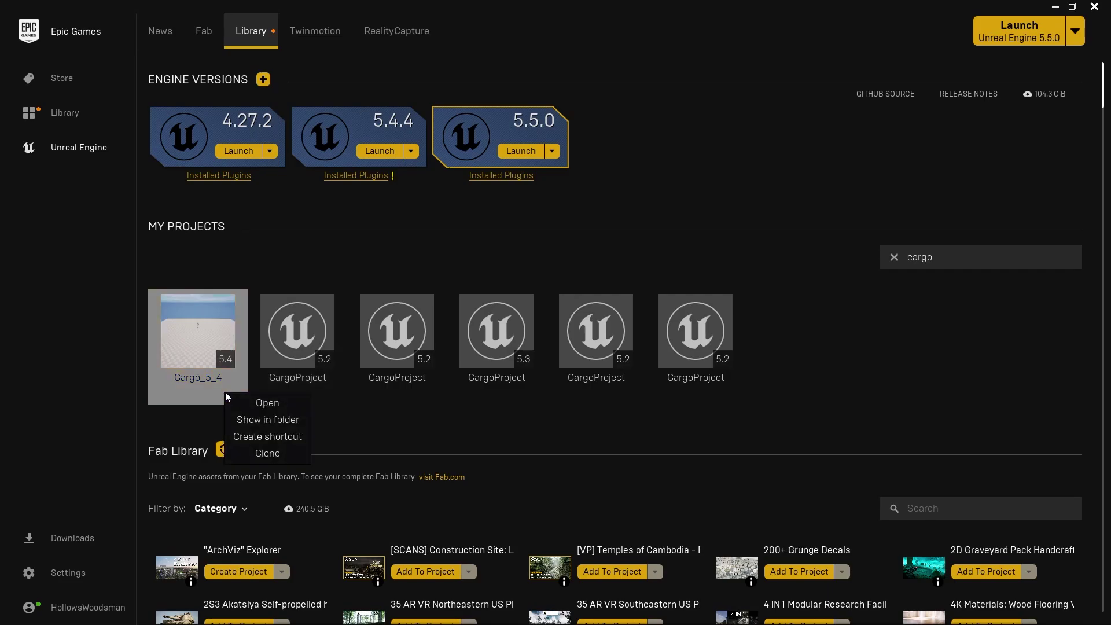
left_click(267, 453)
type("5_5")
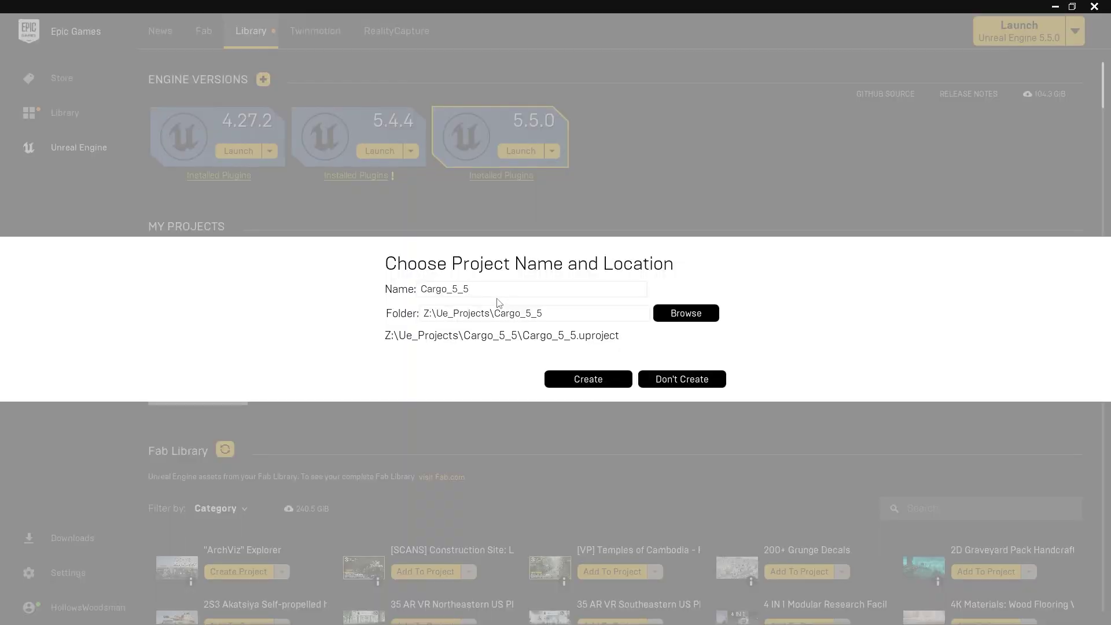
left_click(585, 385)
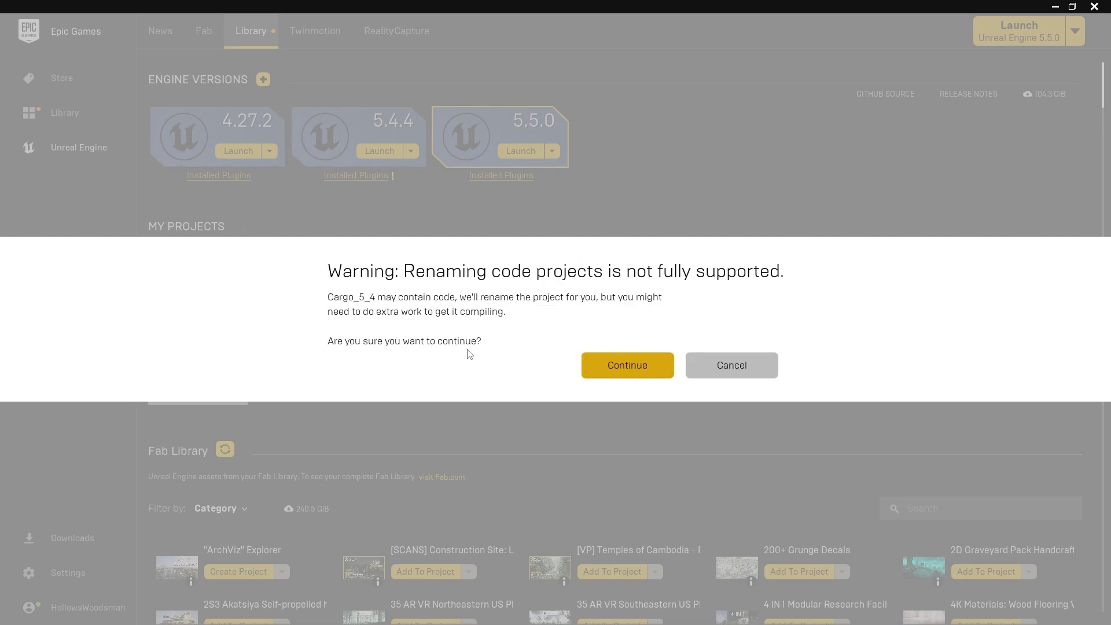
left_click(616, 373)
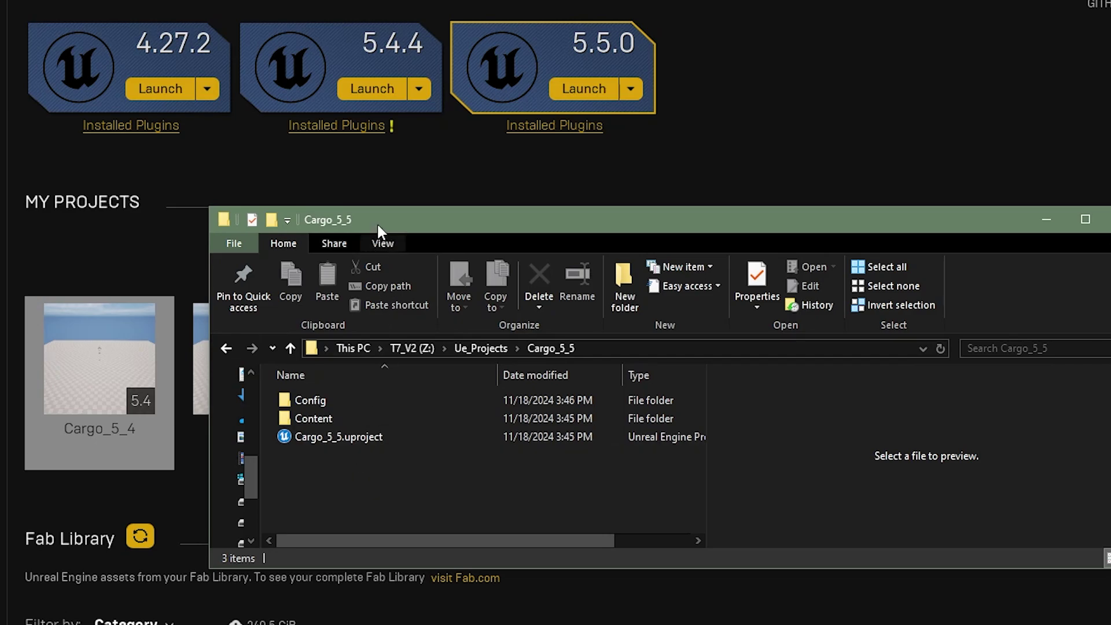
Step: Switch Cargo_5_5.uproject to Unreal Engine 5.5 and open the project, agreeing to disable the missing Cargo plugin
left_click_drag(382, 240, 359, 289)
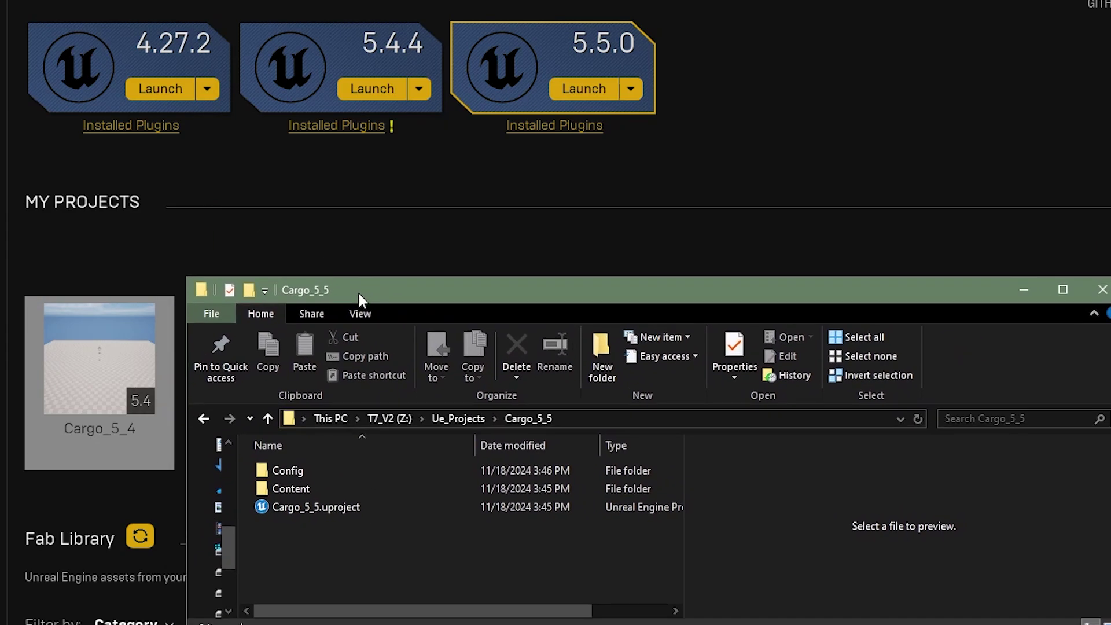
left_click(338, 507)
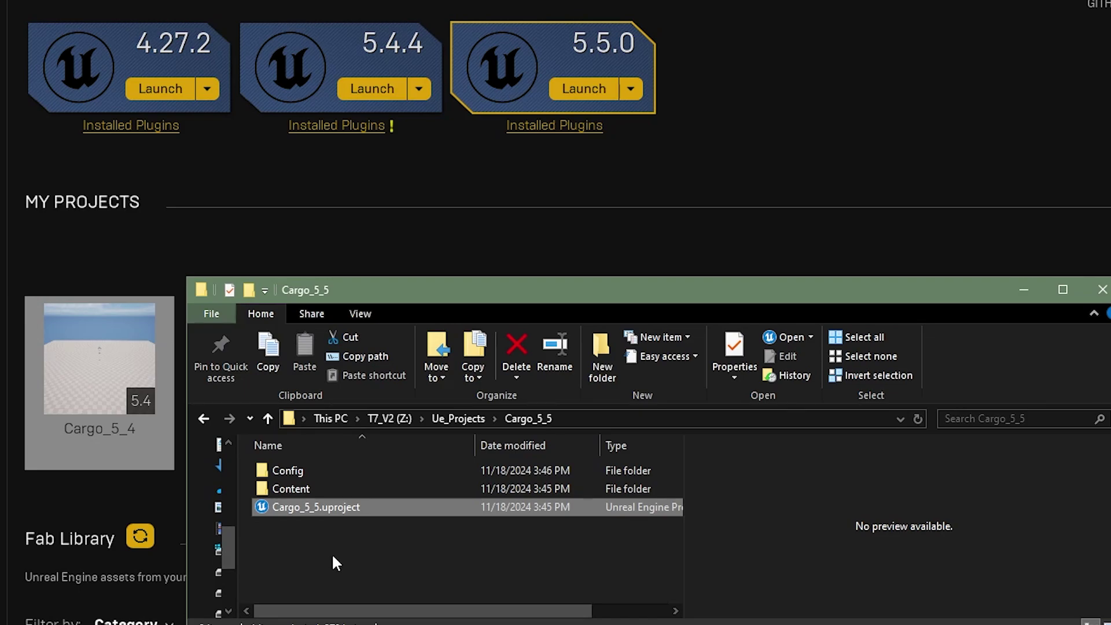
right_click(302, 505)
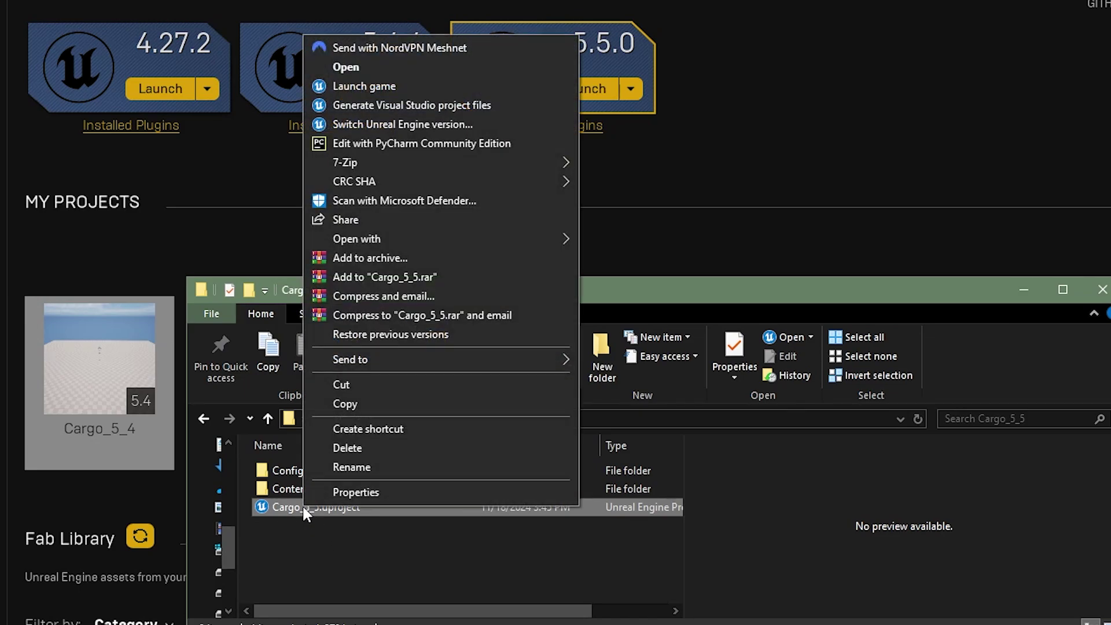
left_click(413, 124)
left_click(551, 327)
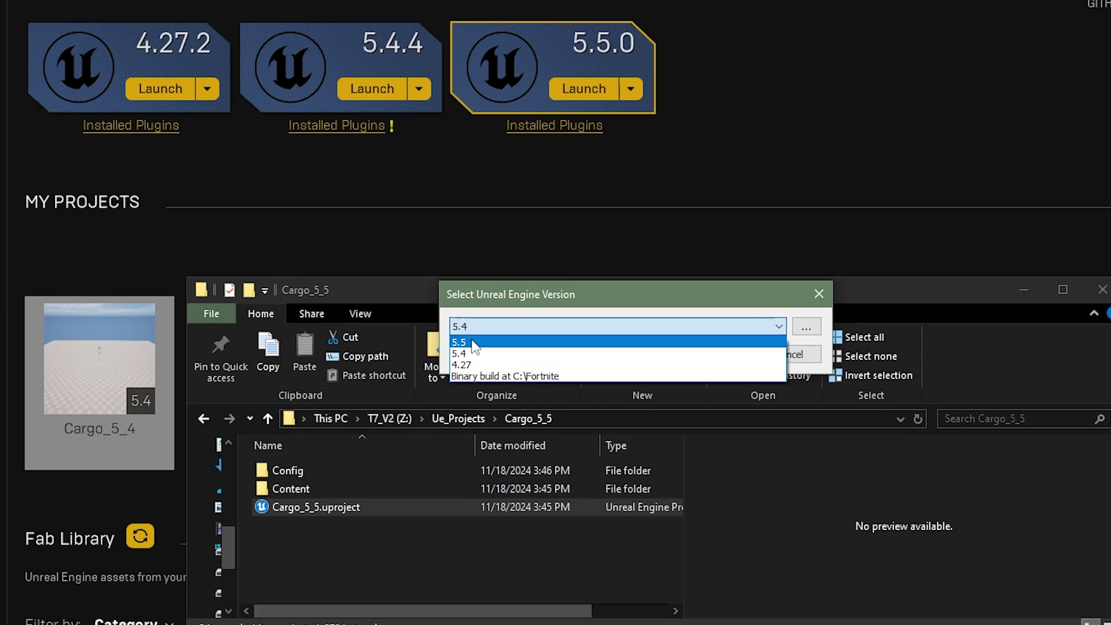
left_click(473, 341)
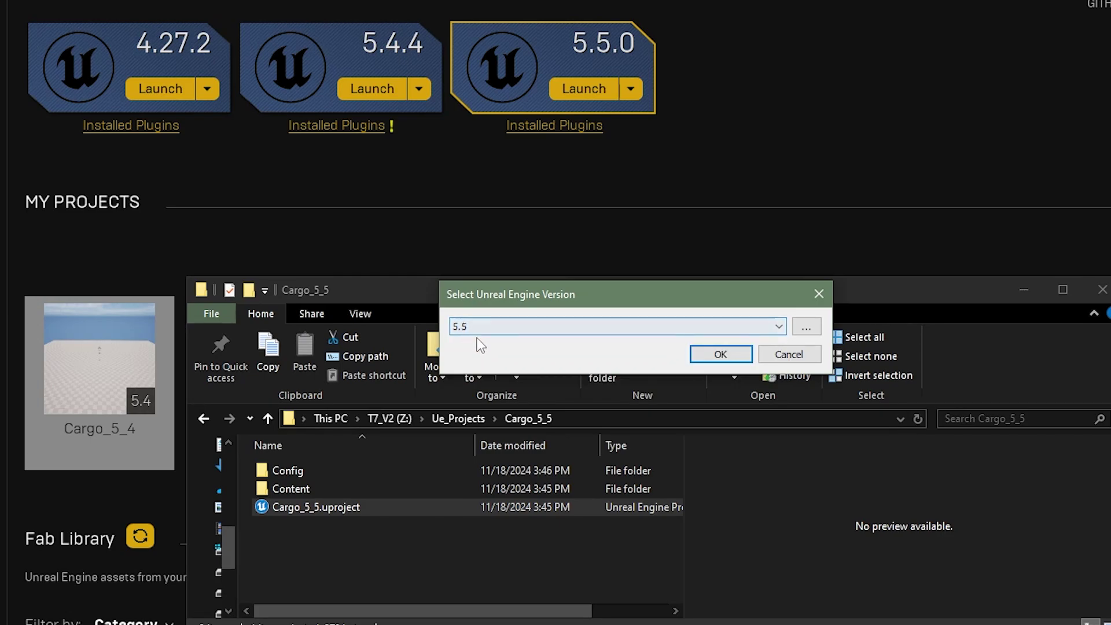
left_click_drag(489, 292, 299, 521)
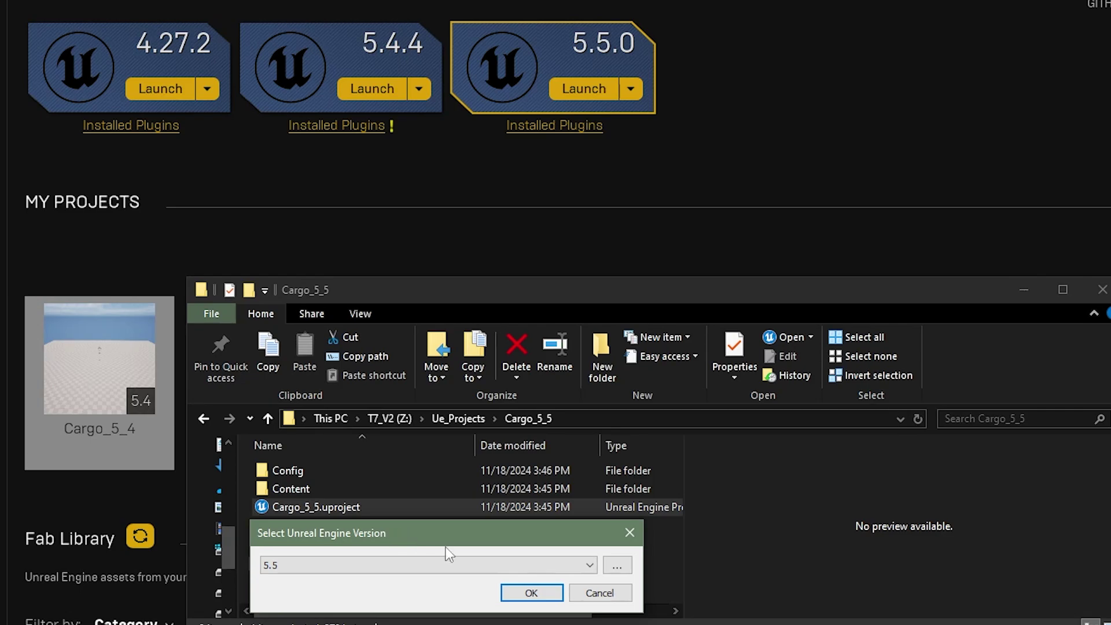
left_click(520, 594)
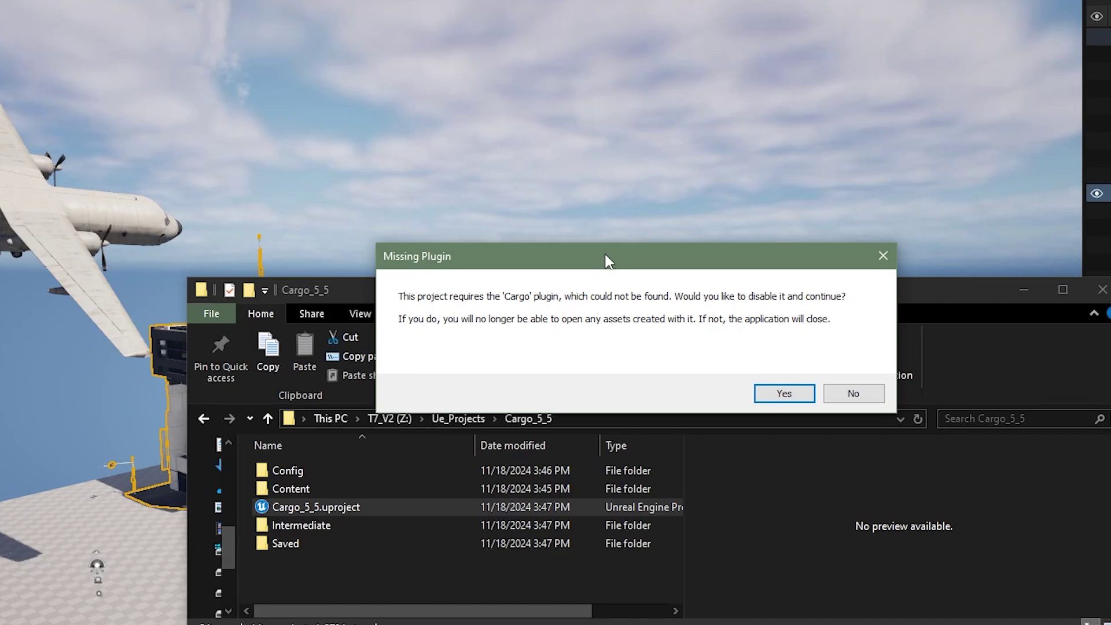
key("Return")
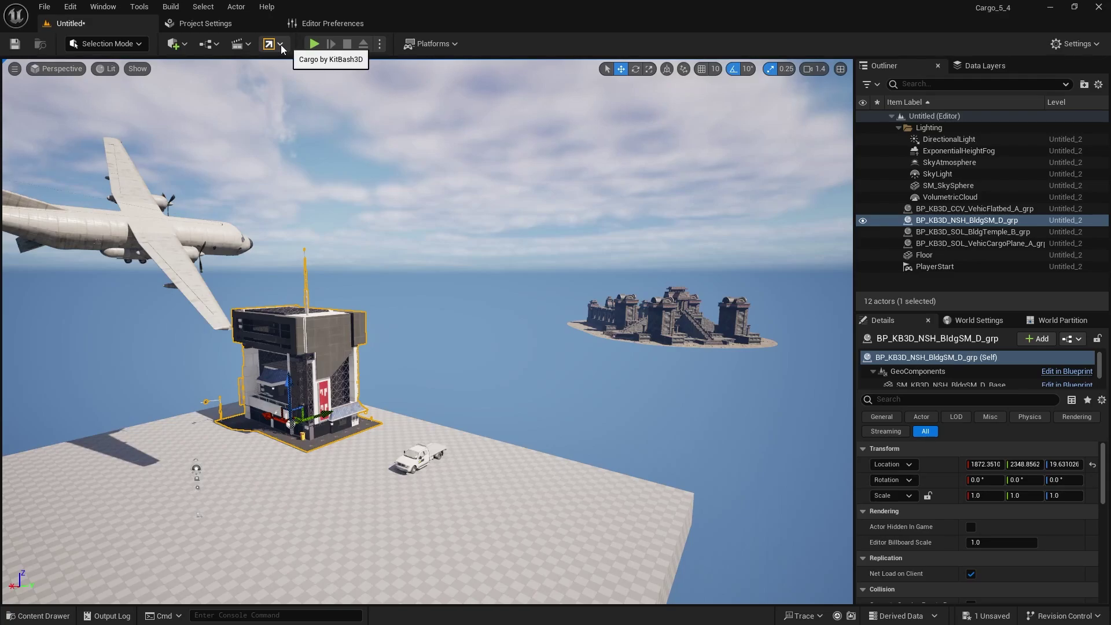
Step: From the Cargo_5_4 project, open Cargo by KitBash3D and download the Japanese Neighborhoods Traditional Restaurant for Unreal 5.4 with 1k jpg textures
left_click(280, 44)
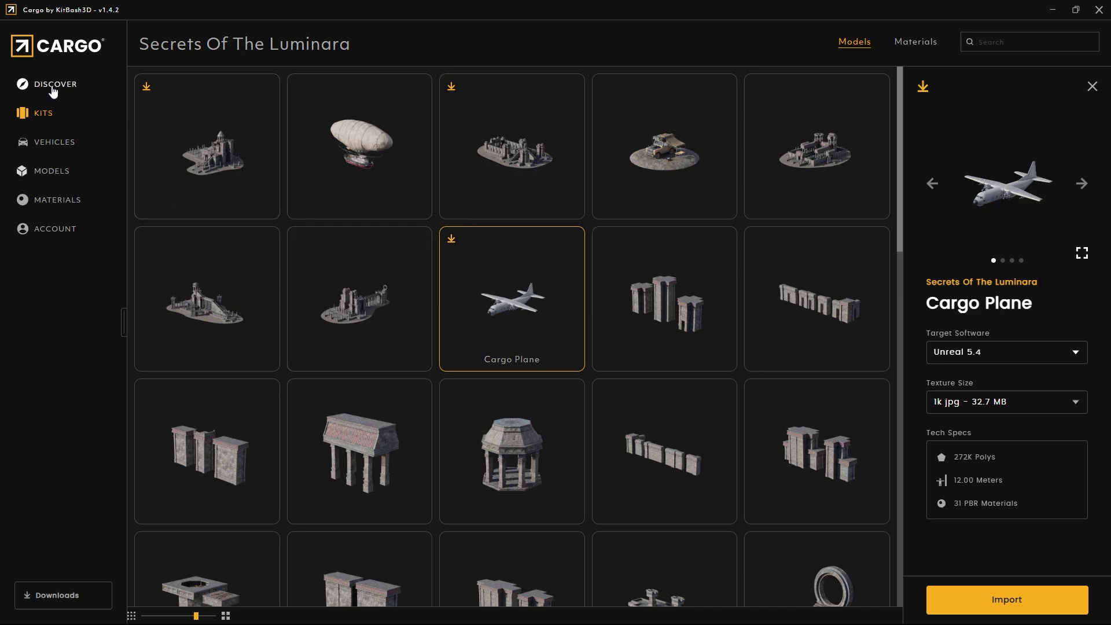
left_click(55, 84)
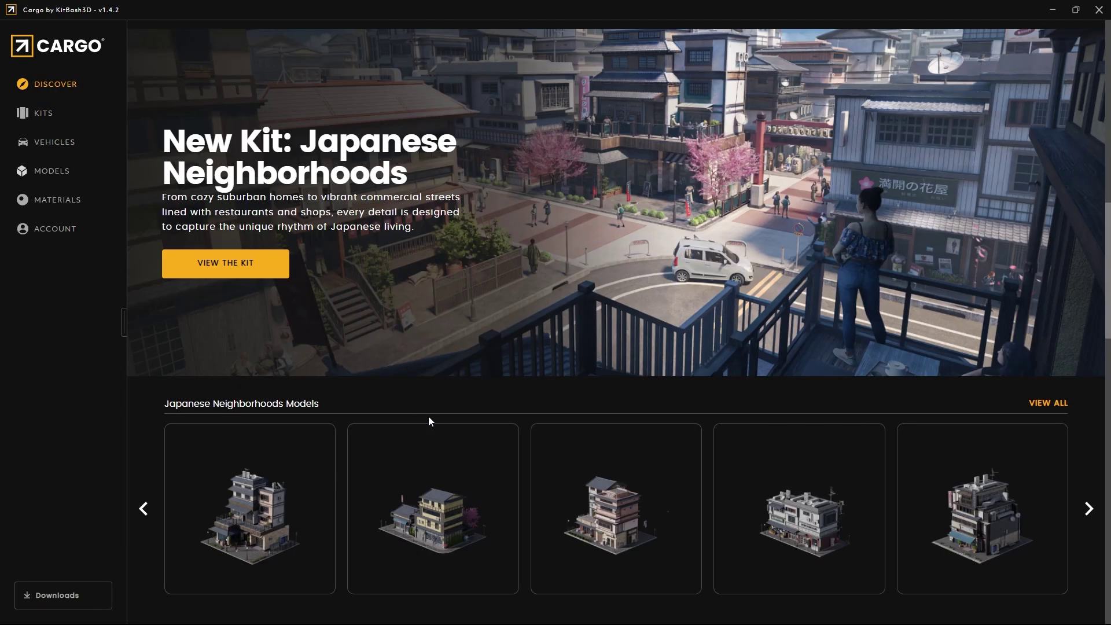
left_click(449, 484)
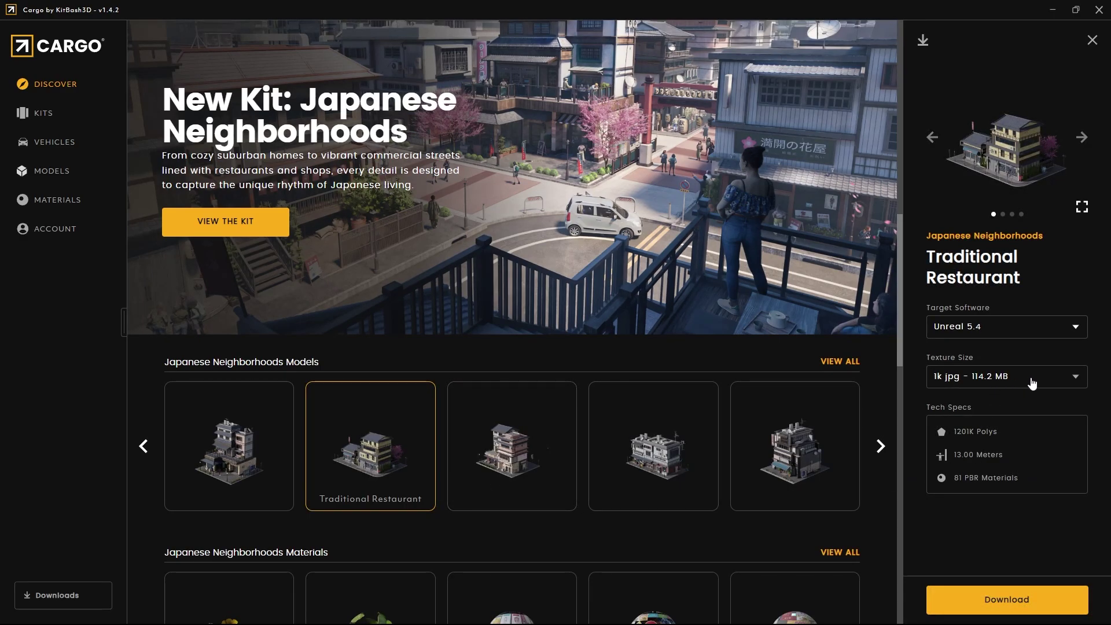
left_click(1009, 602)
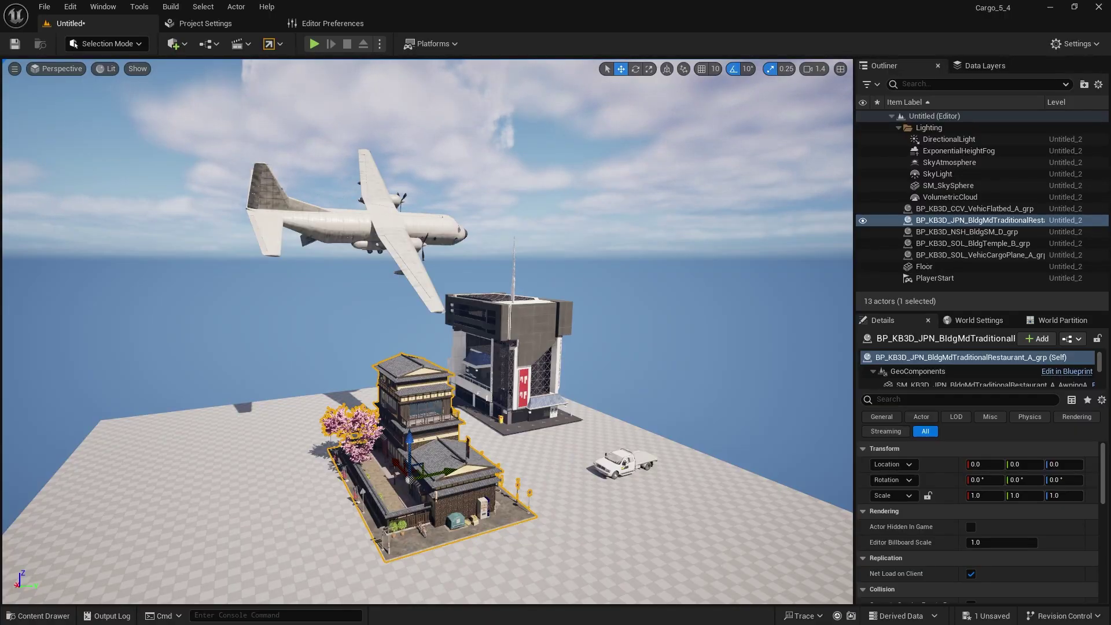
Step: Shift the imported Traditional Restaurant across the floor of the Cargo_5_4 scene
right_click_drag(428, 332, 424, 426)
left_click_drag(429, 399, 173, 345)
right_click_drag(173, 345, 270, 367)
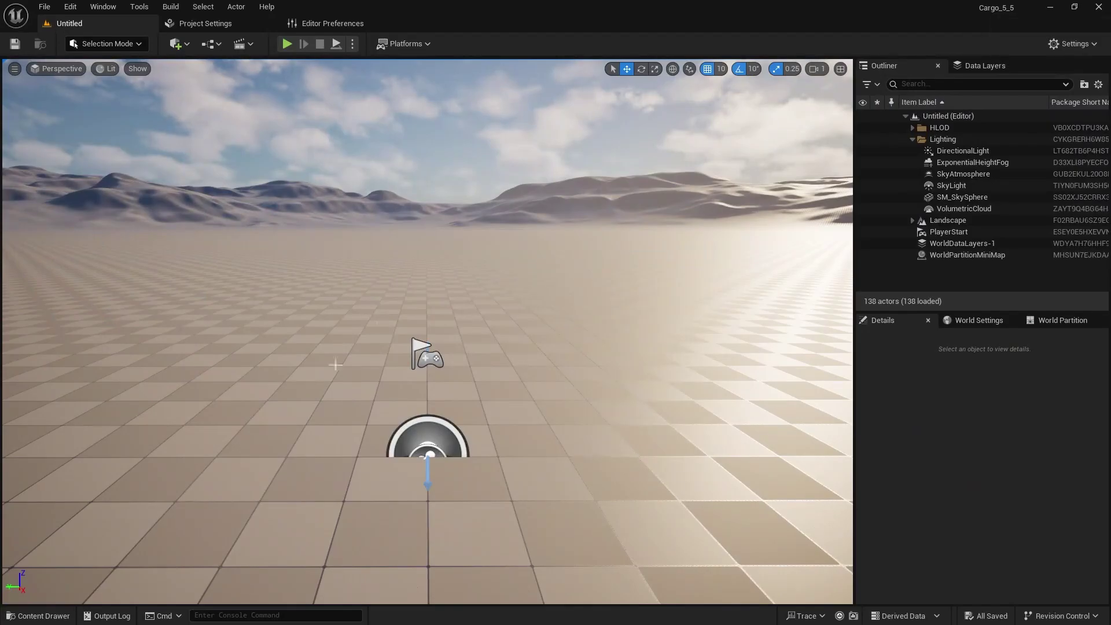
Step: In the Cargo_5_5 project, place the flatbed truck and cargo plane blueprints from Content/Cargo/Actors into the level
left_click(44, 612)
left_click(50, 313)
double_click(122, 297)
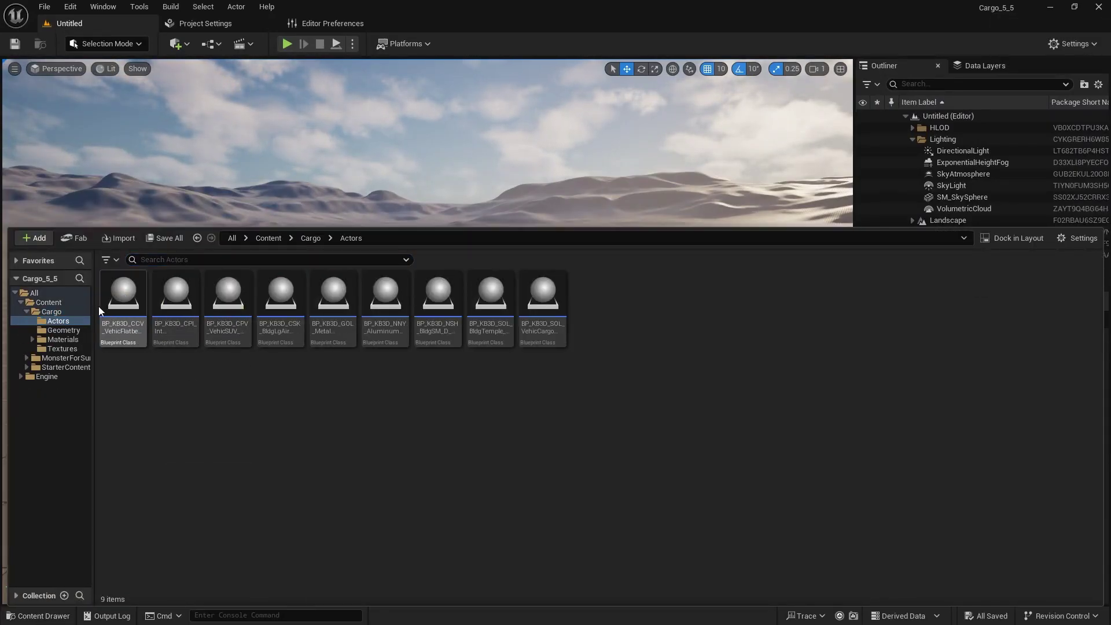
left_click_drag(119, 294, 284, 336)
key("ctrl+space")
left_click_drag(544, 321, 579, 249)
key("ctrl+space")
Step: Search the project's plugins for "cargo" and close the plugin browser
left_click(1075, 44)
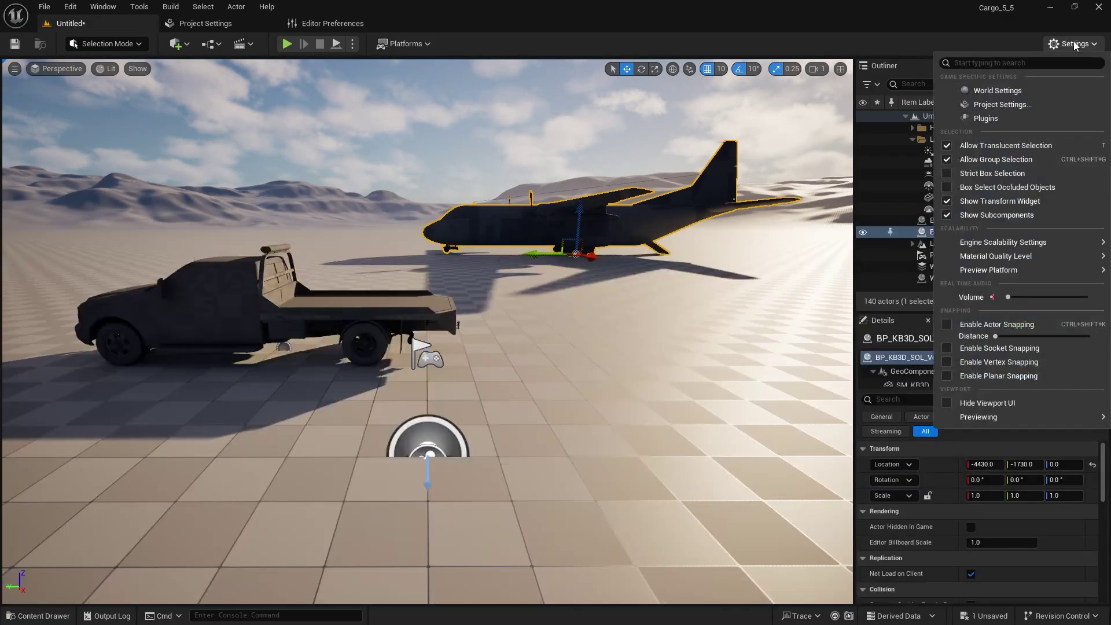
left_click(986, 118)
type("cargo")
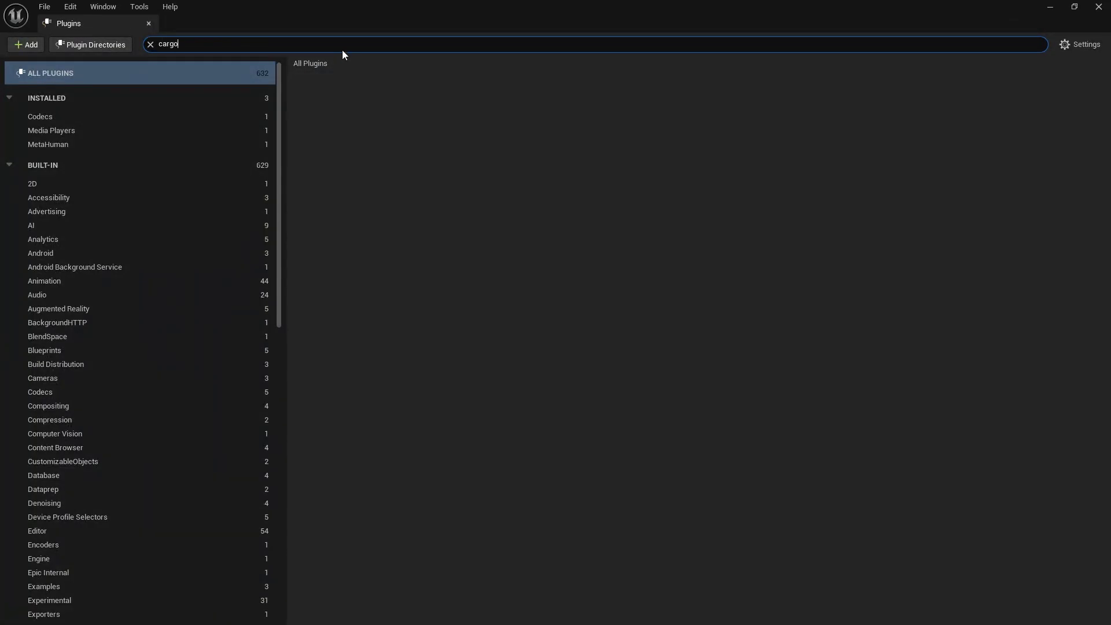
left_click(1099, 6)
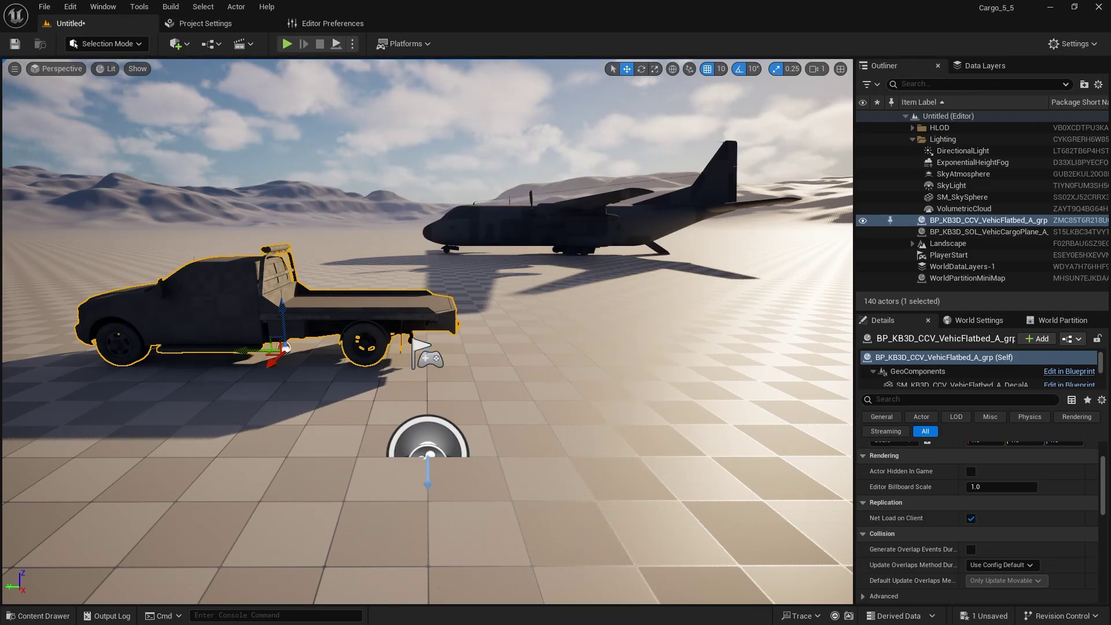
Step: Examine the flatbed truck's blueprint materials, the MI_KB3D_CCV_CarAtlas parameters and the parent material M_KB3D_Master_Standard
left_click(257, 423)
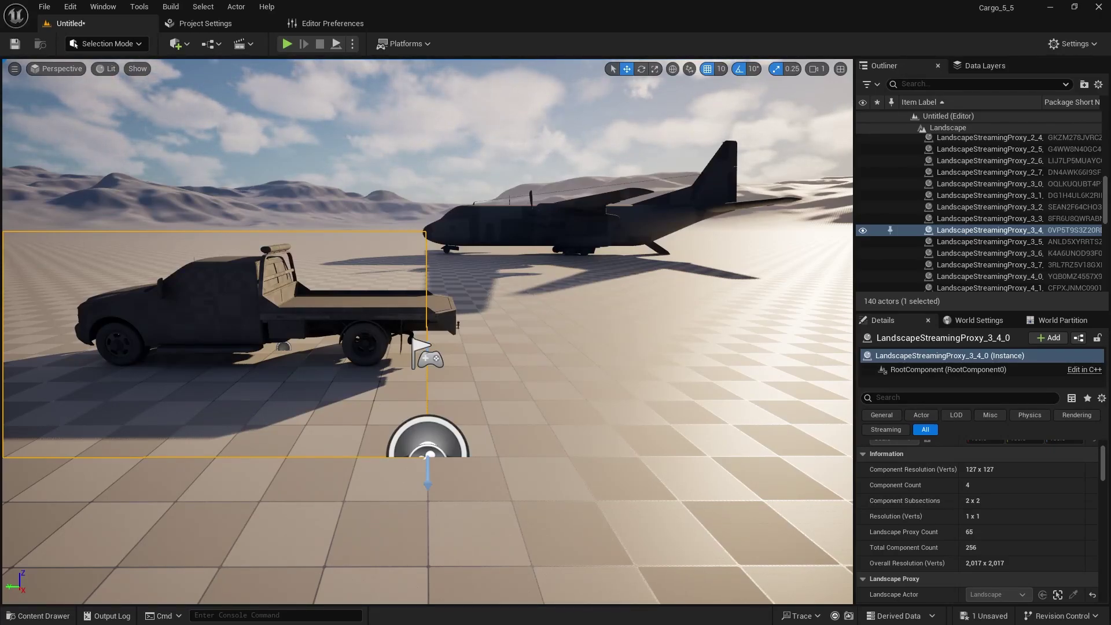
left_click_drag(0, 254, 707, 149)
left_click(904, 133)
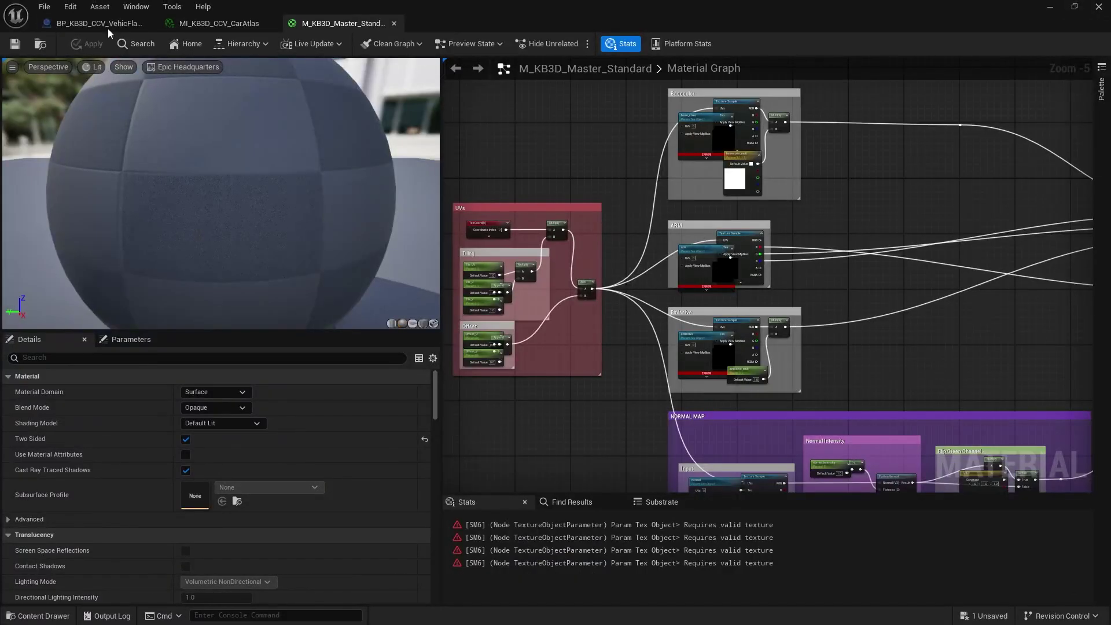
left_click(96, 24)
scroll(472, 276, "down", 3)
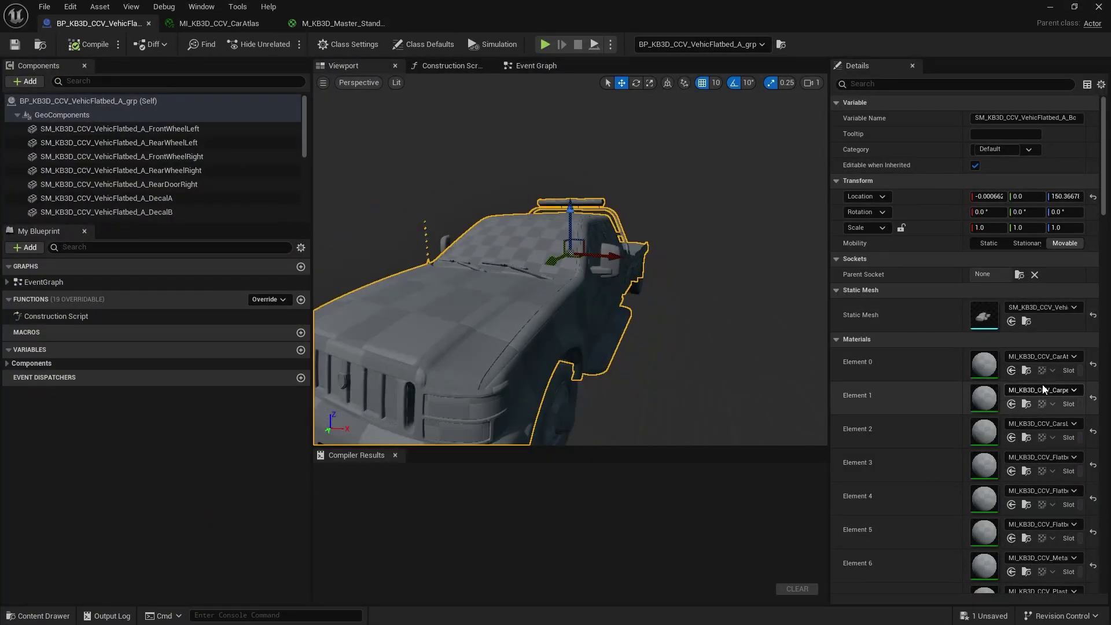
double_click(984, 365)
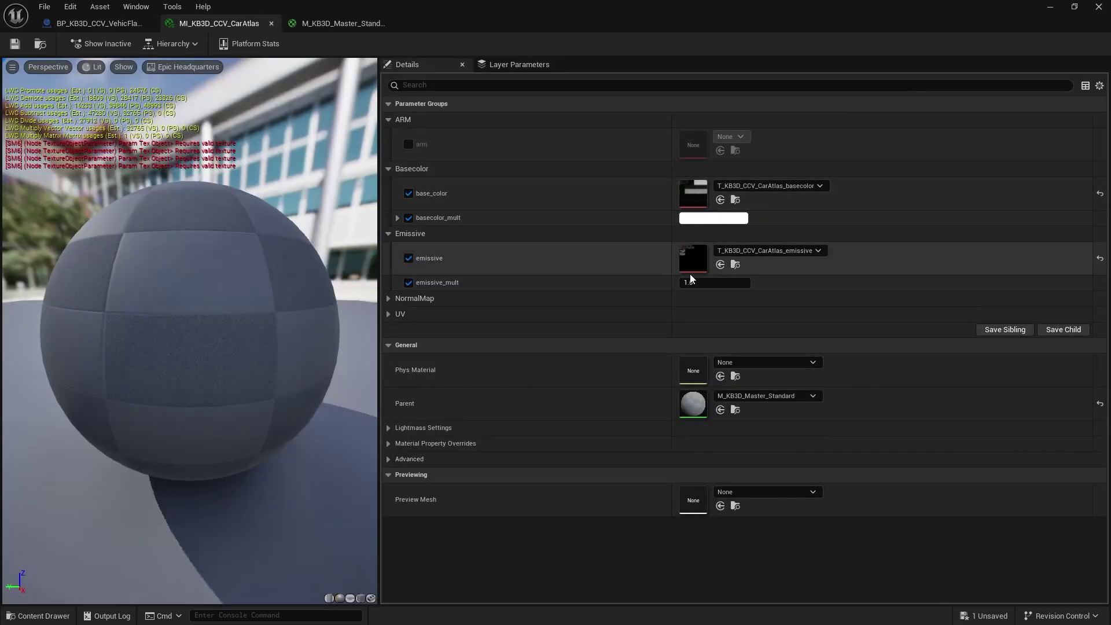
left_click(397, 300)
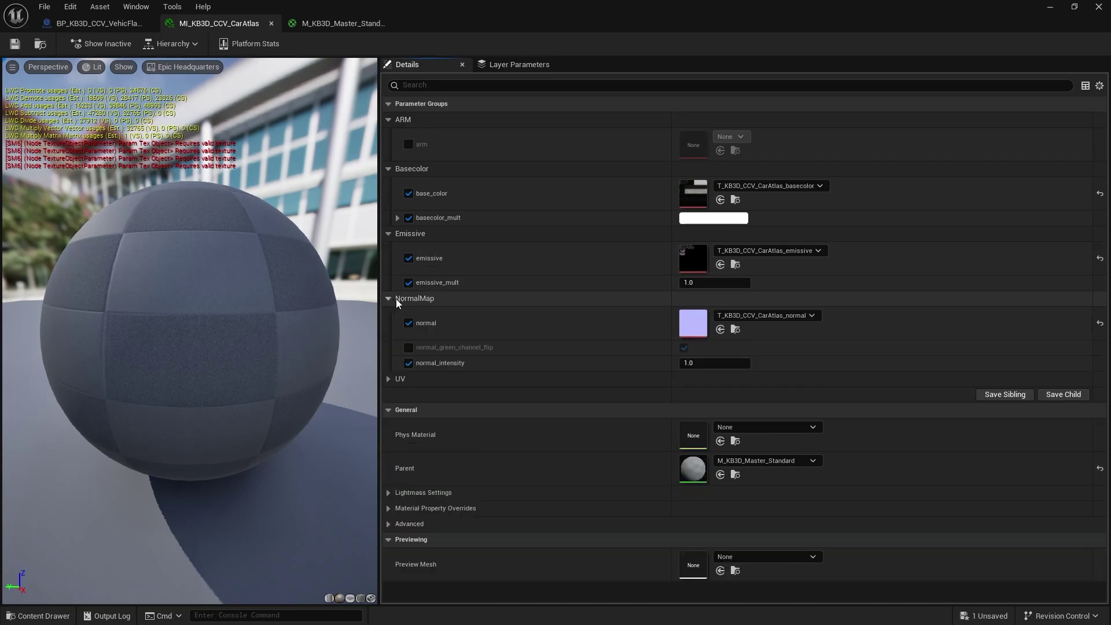
left_click(390, 379)
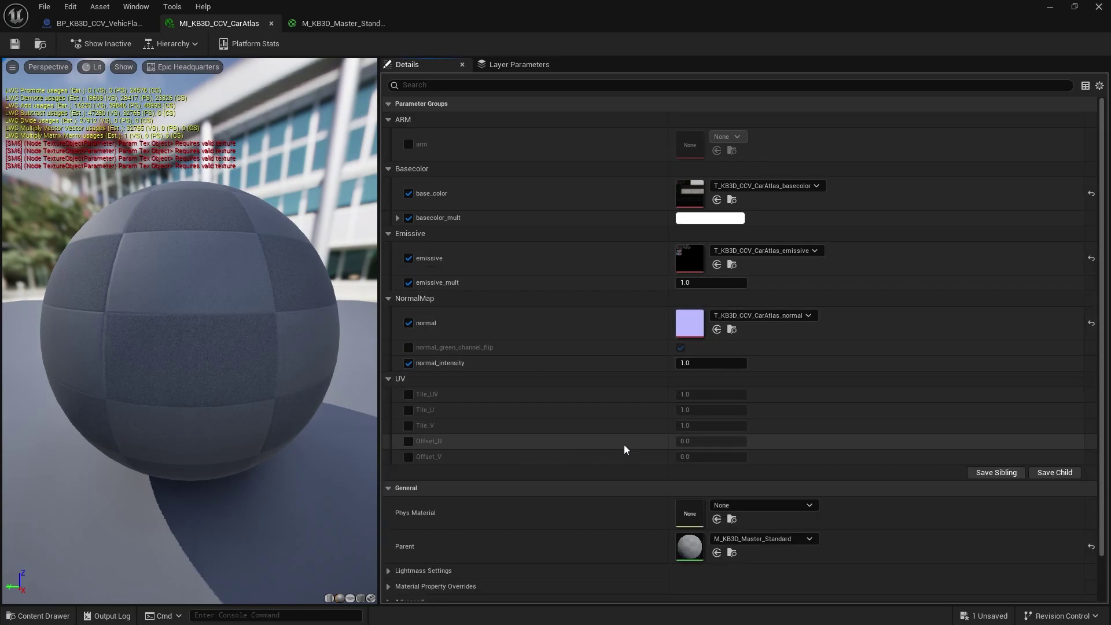
double_click(692, 548)
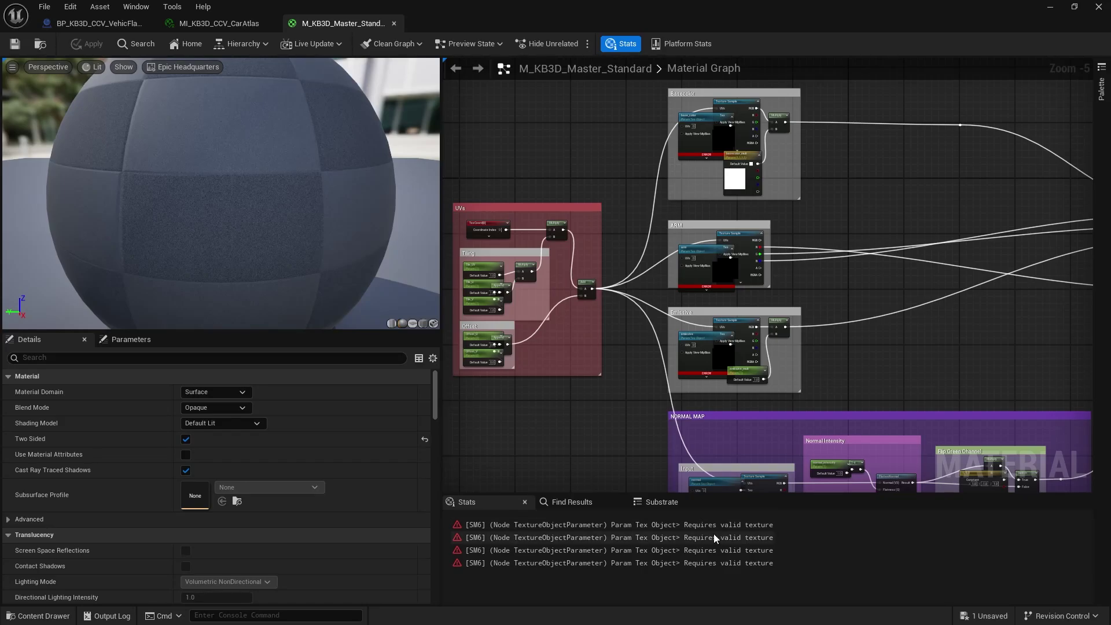
Step: Locate the base_color texture parameter in M_KB3D_Master_Standard and move its node outside the Basecolor comment box
left_click(759, 530)
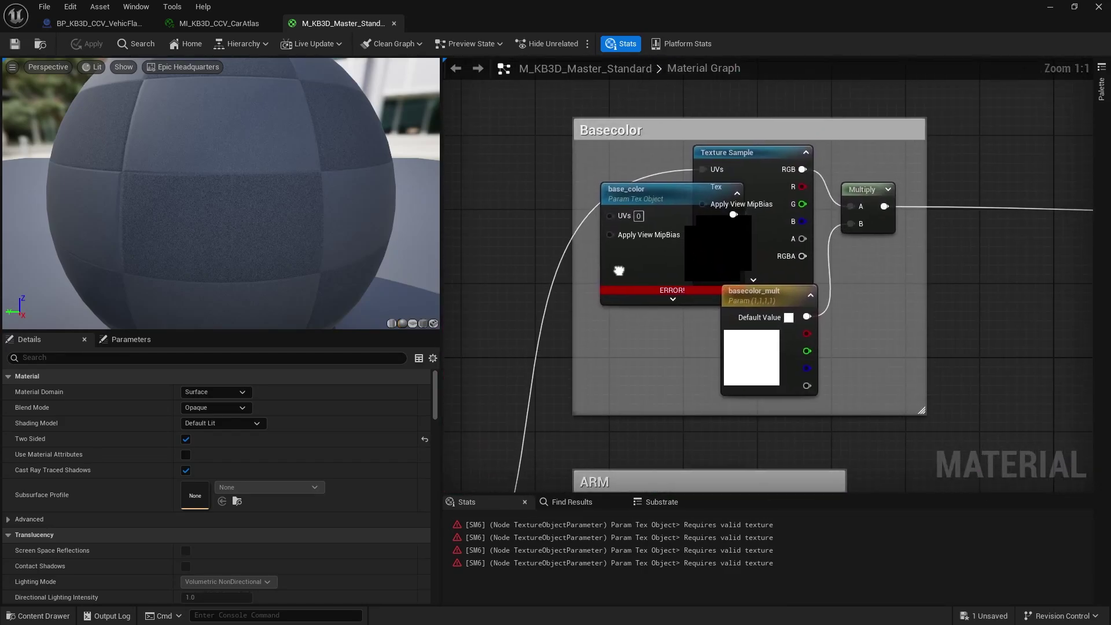
left_click_drag(672, 204, 502, 172)
right_click_drag(501, 134, 651, 107)
right_click_drag(625, 300, 596, 368)
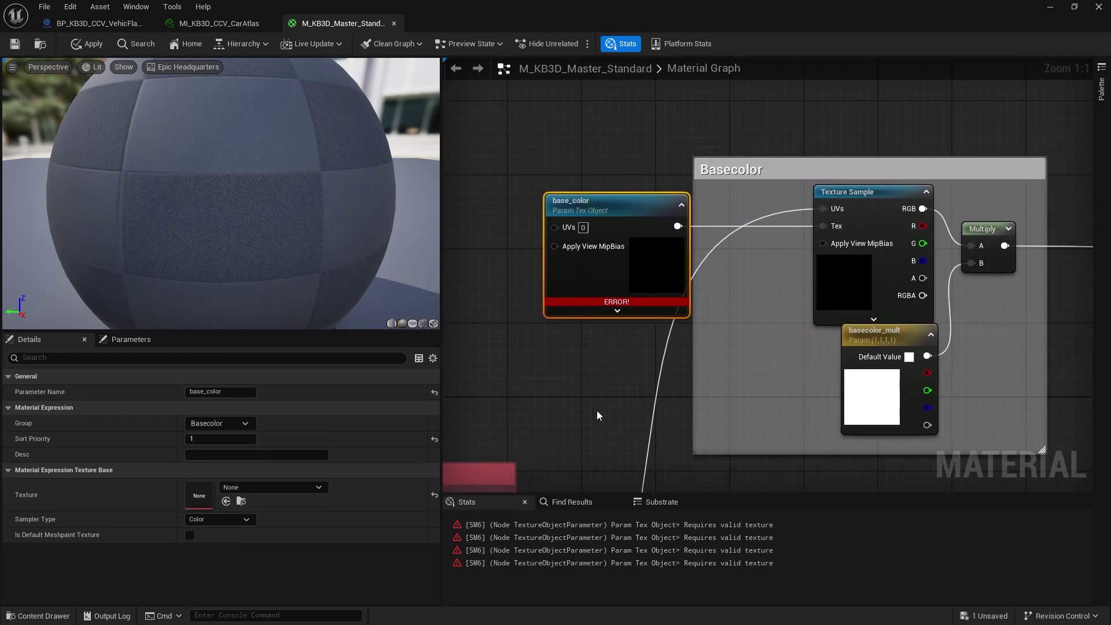
Step: Assign the T_KB3D_Master_Emissive texture from the Cargo/Materials/Master folder to the base_color parameter
left_click(40, 49)
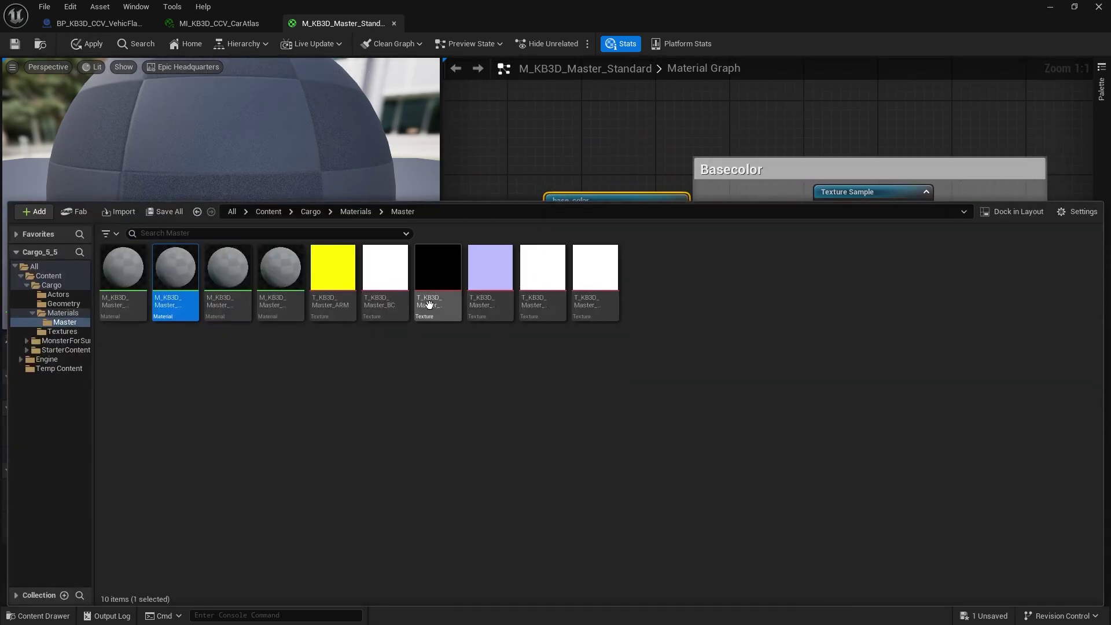
left_click_drag(502, 203, 502, 450)
left_click(443, 511)
scroll(528, 384, "down", 4)
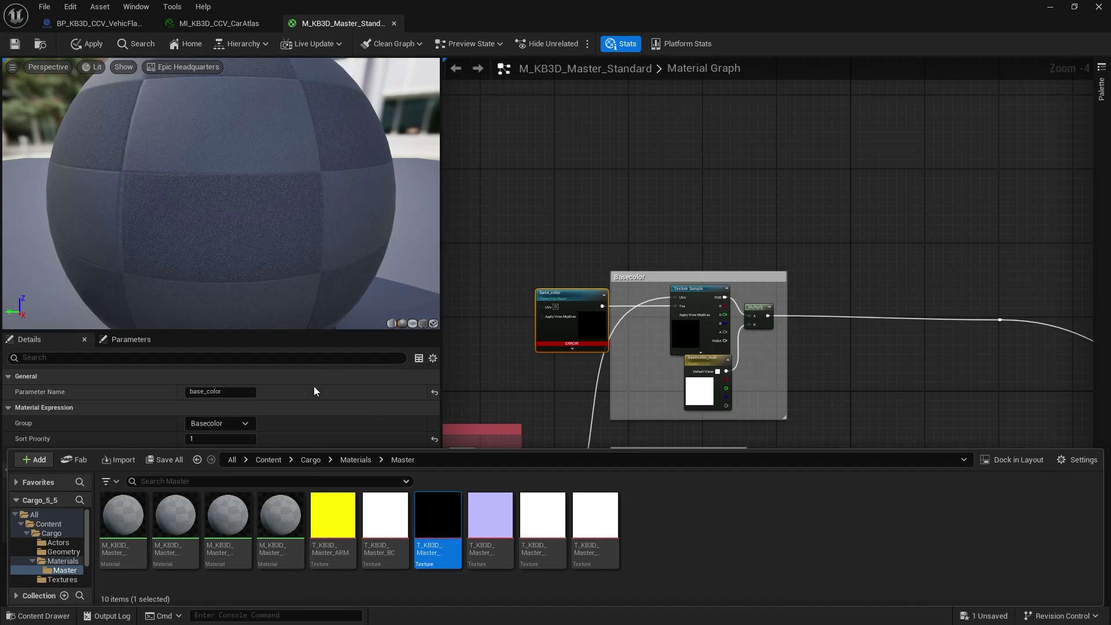
scroll(500, 375, "down", 3)
scroll(488, 356, "up", 5)
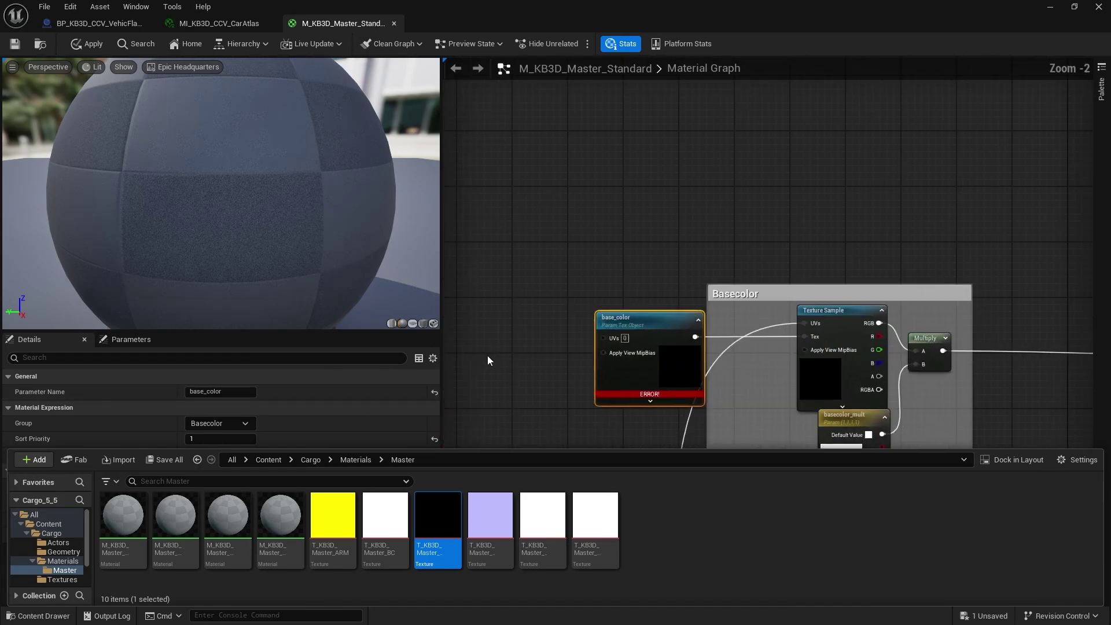
right_click_drag(489, 354, 698, 85)
left_click(226, 501)
Step: Assign the T_KB3D_Master_Emissive texture to the emissive parameter in the Emissive group
right_click_drag(837, 271, 578, 199)
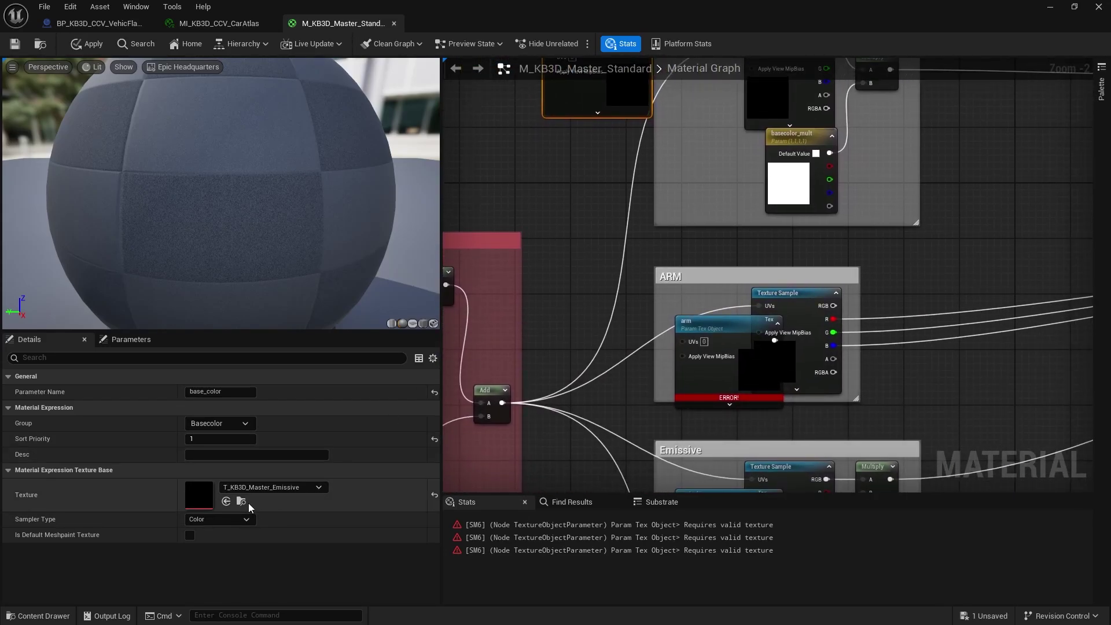
right_click_drag(703, 486, 642, 162)
left_click(664, 171)
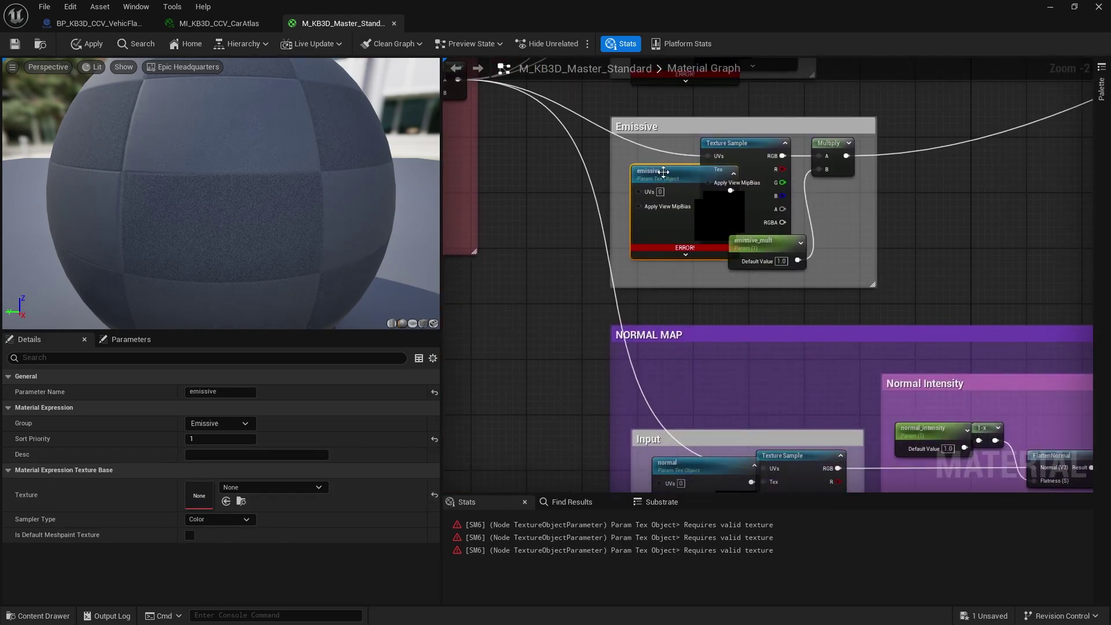
left_click(226, 501)
Step: Assign the T_KB3D_Master_ARM texture to the arm parameter in the ARM group
left_click(241, 502)
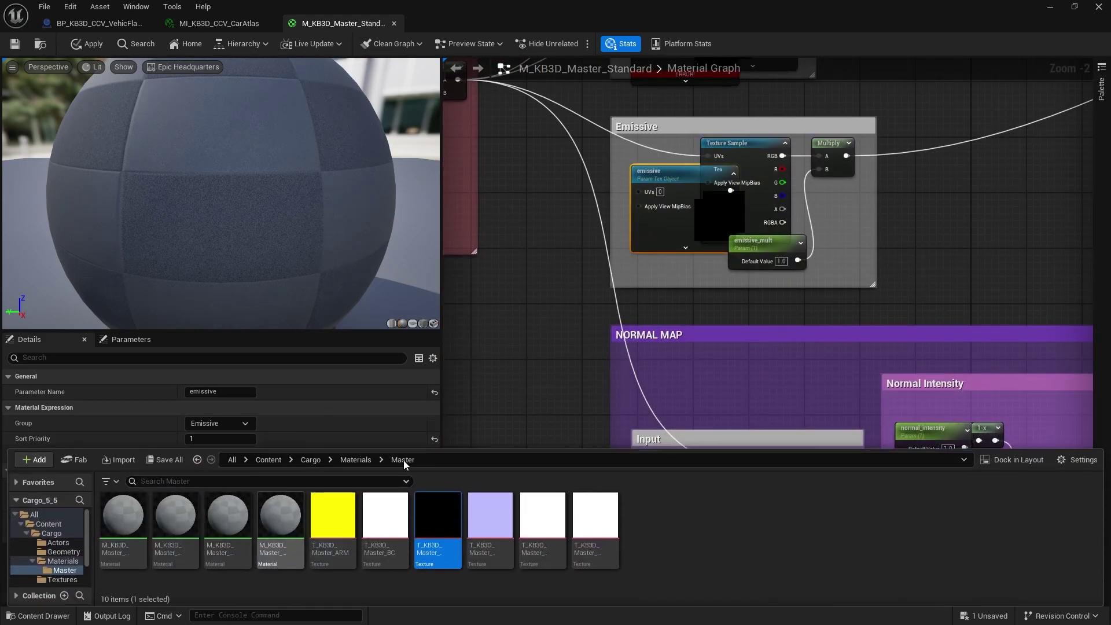
left_click(338, 531)
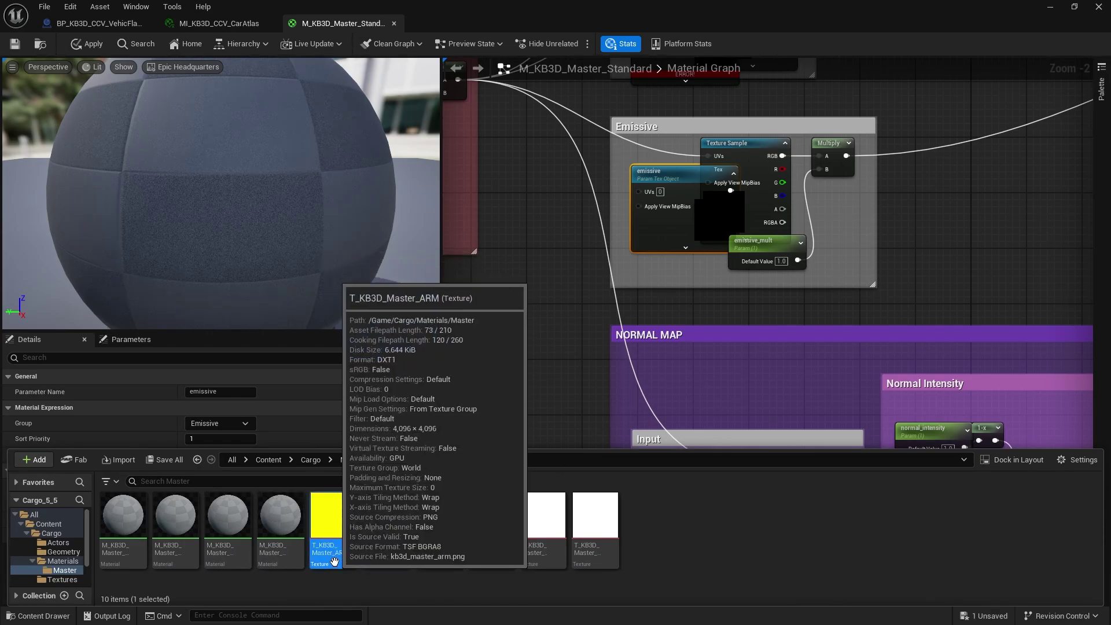
right_click_drag(535, 306, 471, 624)
right_click_drag(568, 302, 568, 299)
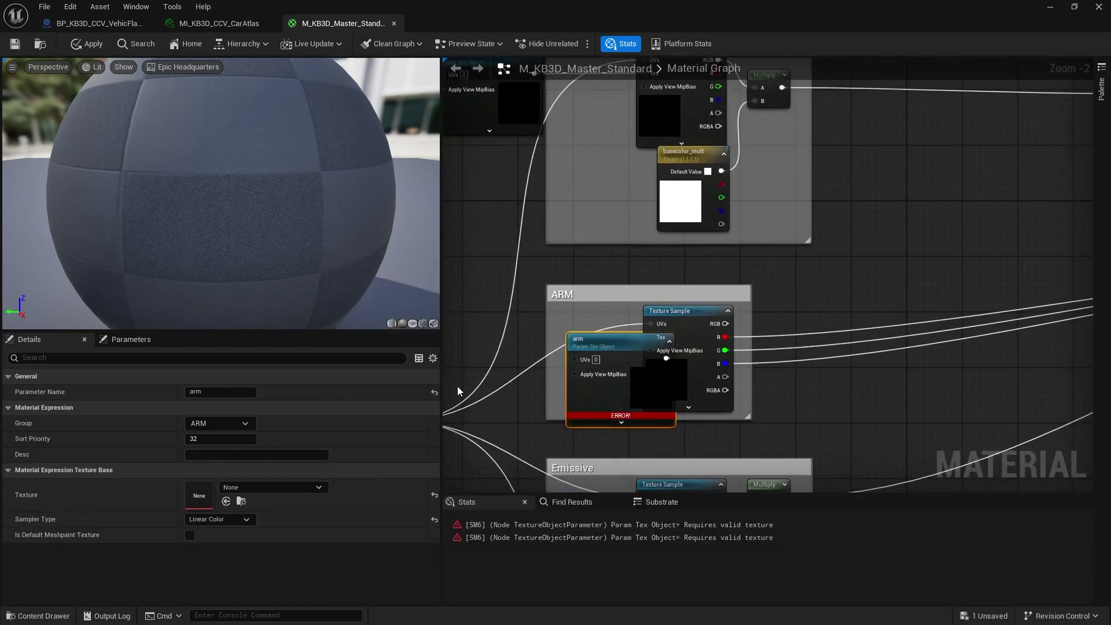
left_click(226, 502)
Step: Replace the base_color parameter's texture with T_KB3D_Master_BC from the Cargo/Materials/Master folder
right_click_drag(546, 257, 696, 408)
left_click(240, 502)
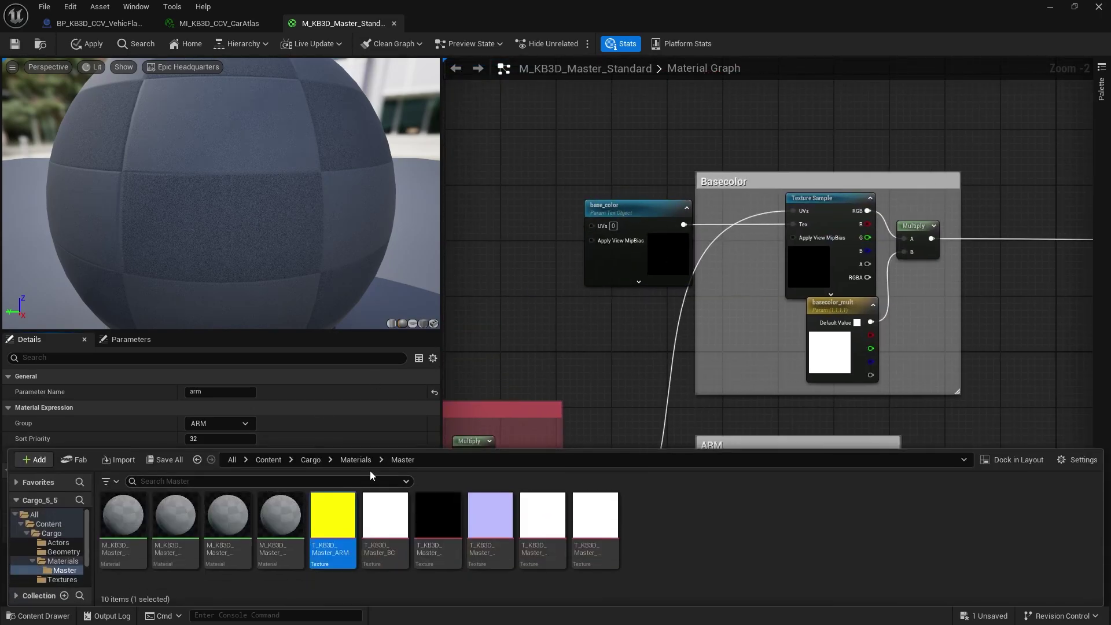
left_click(385, 518)
left_click(628, 250)
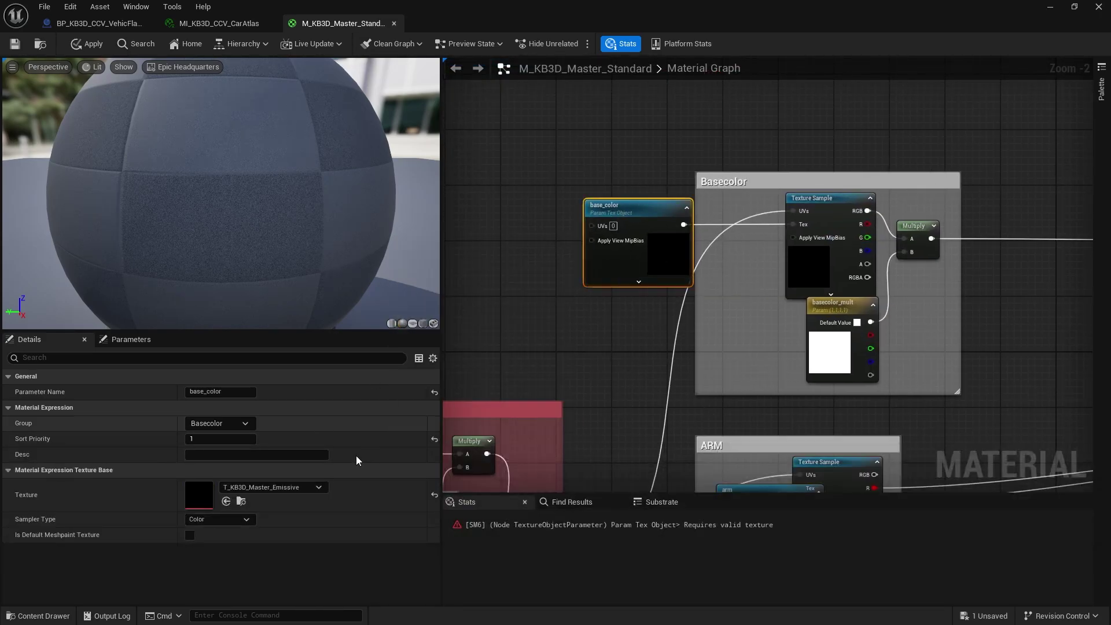
left_click(226, 502)
Step: Assign the T_KB3D_Master_Normal texture to the normal parameter in the NORMAL MAP group
left_click(241, 501)
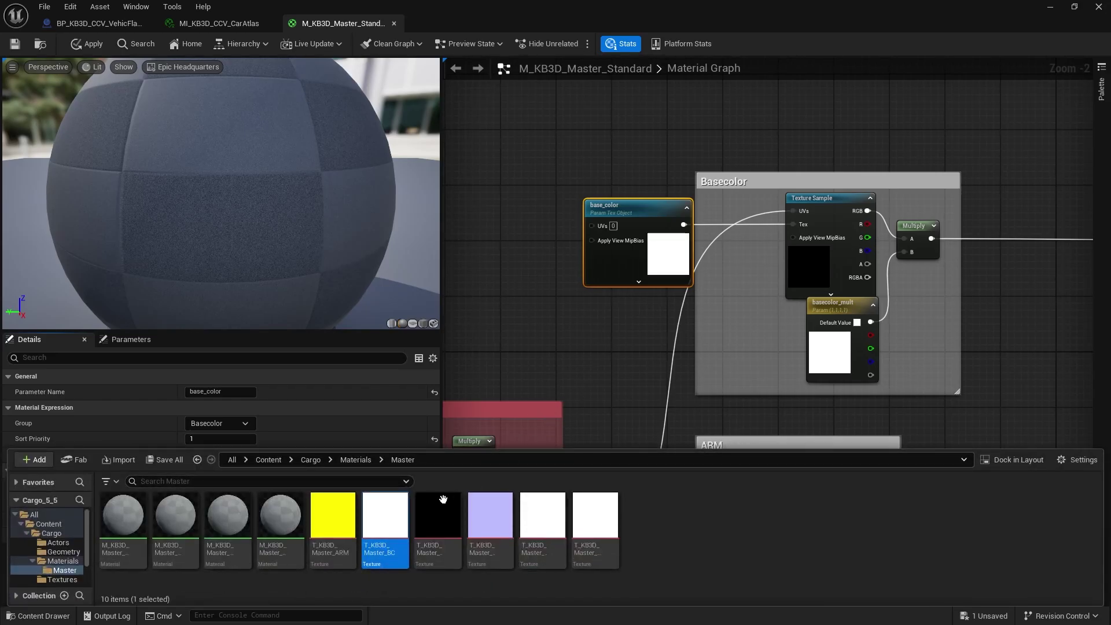
left_click(485, 504)
right_click_drag(616, 392, 574, 64)
right_click_drag(649, 330, 540, 44)
left_click(611, 265)
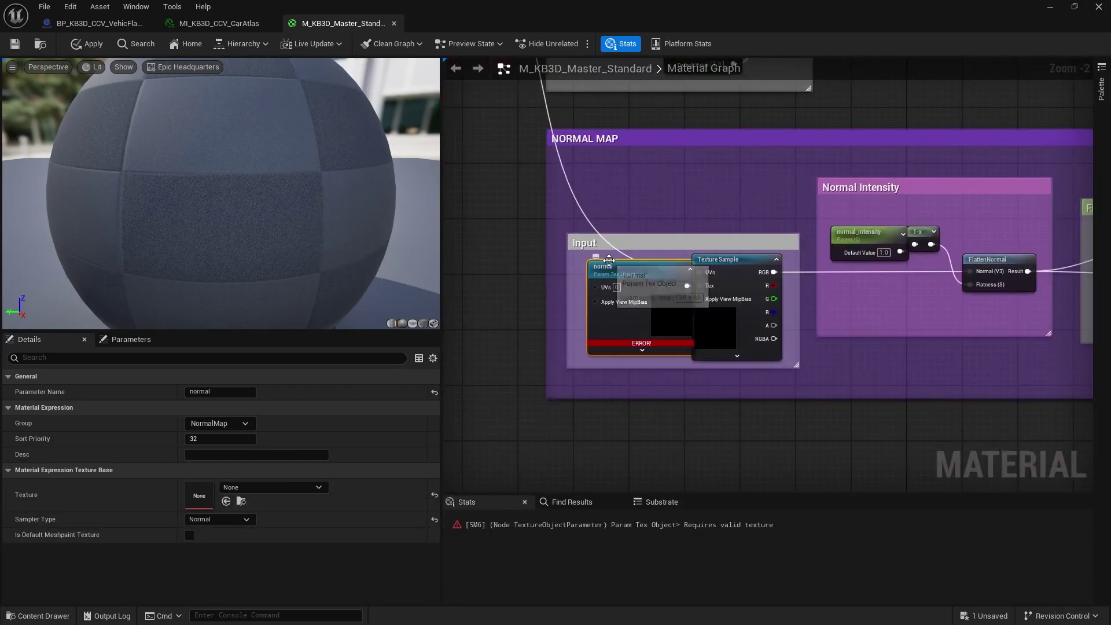
left_click(227, 502)
Step: Apply the changes to M_KB3D_Master_Standard and return to the flatbed truck blueprint to check its materials
right_click_drag(510, 93, 898, 533)
right_click_drag(718, 301, 715, 325)
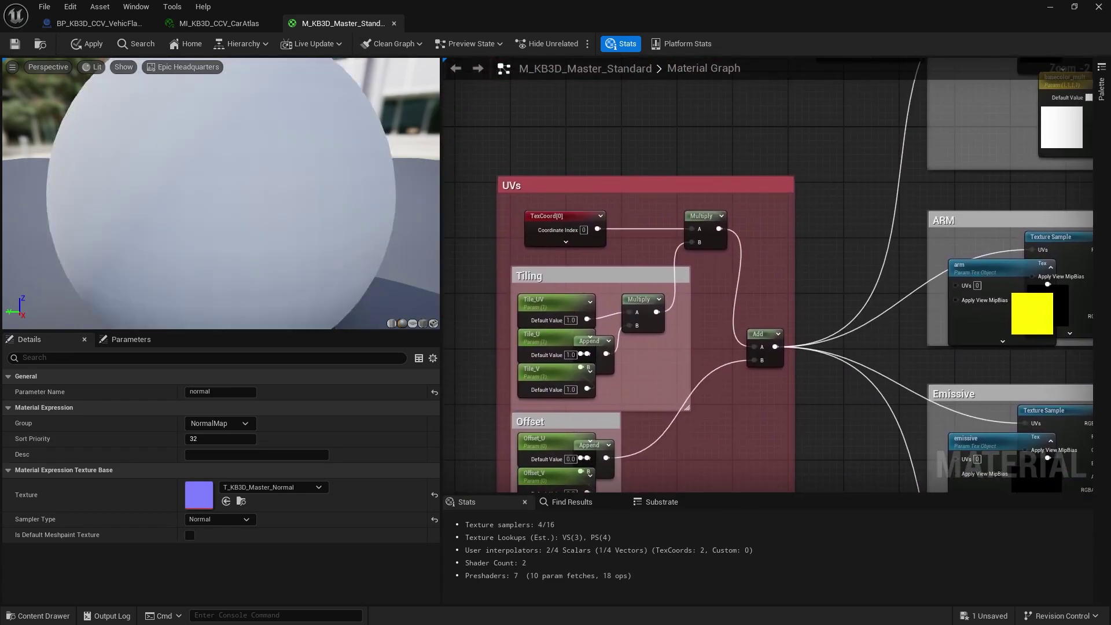
left_click(84, 45)
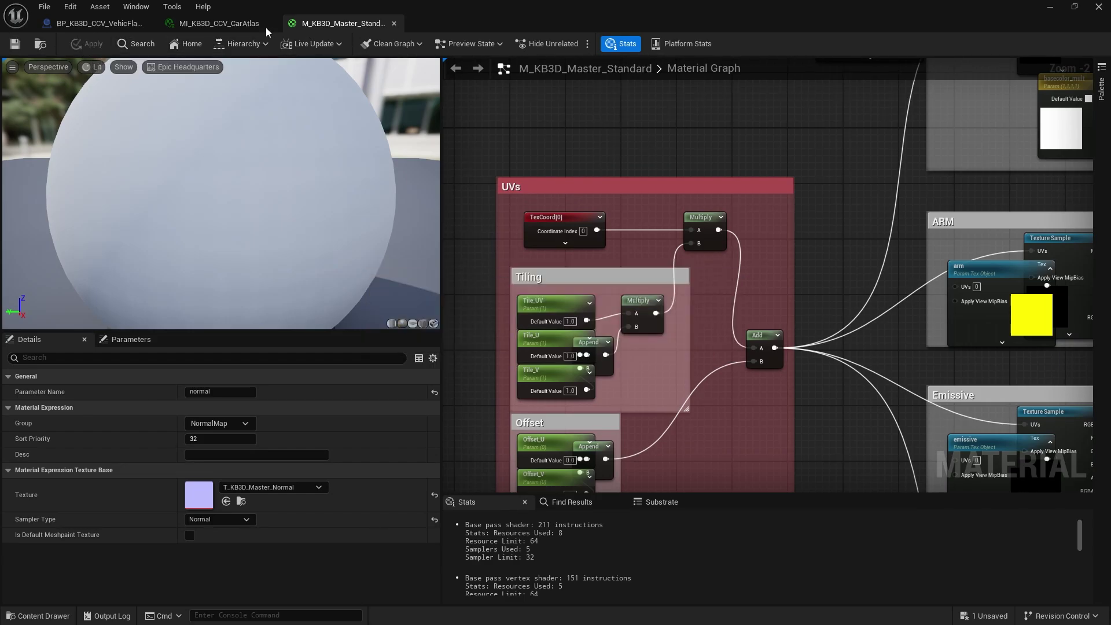
left_click(81, 23)
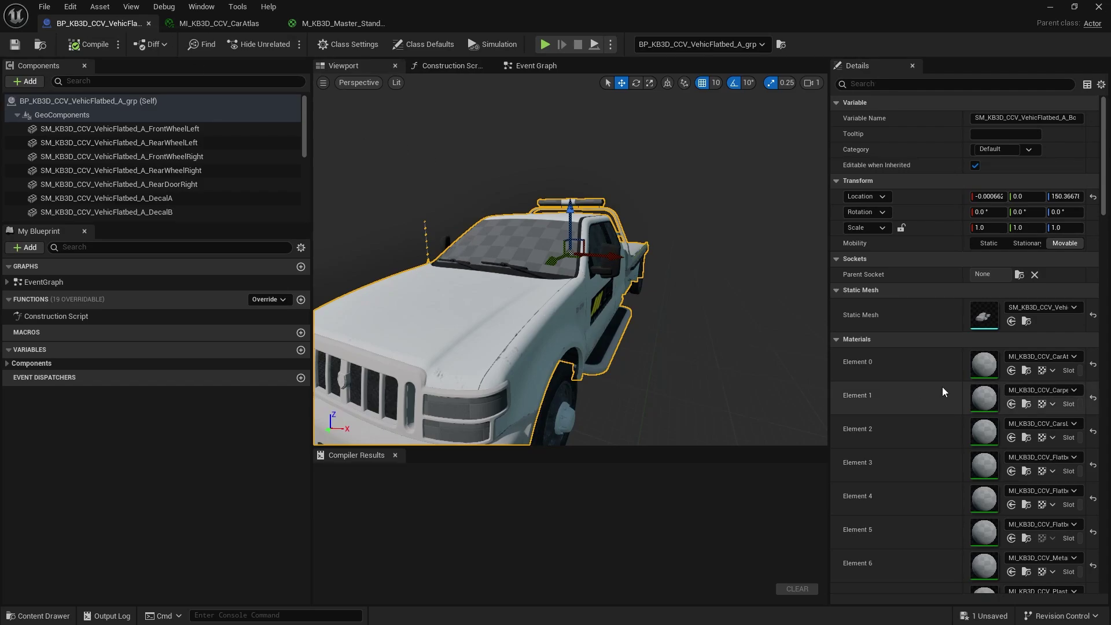
Step: Open the remaining masked and translucent KB3D master materials, and return to the level editor
left_click(87, 44)
left_click(311, 24)
key("ctrl+space")
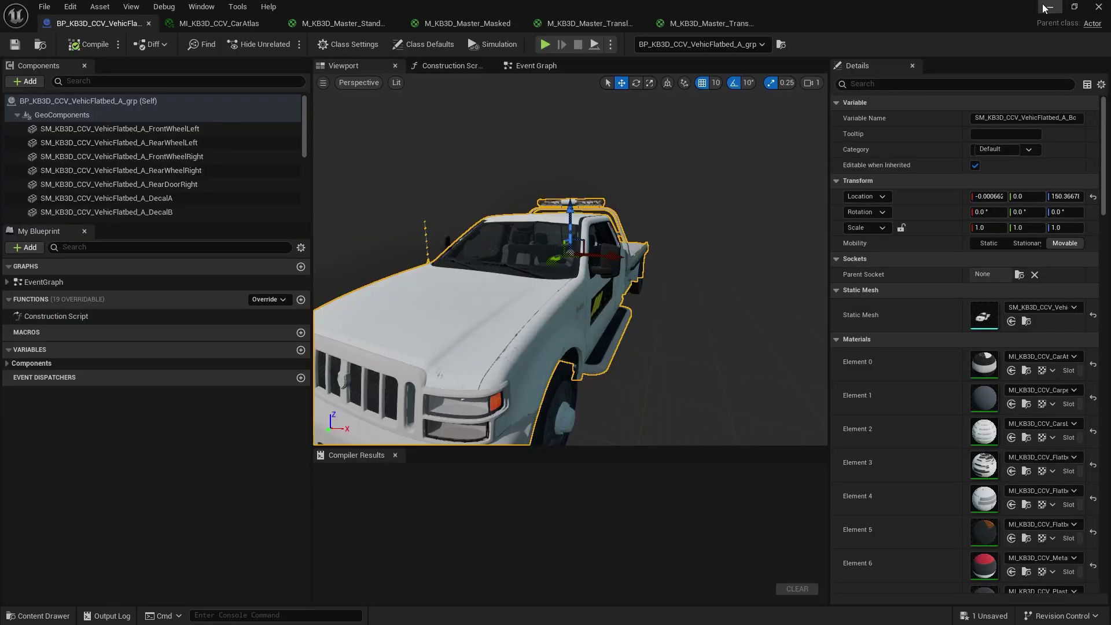
left_click(1046, 7)
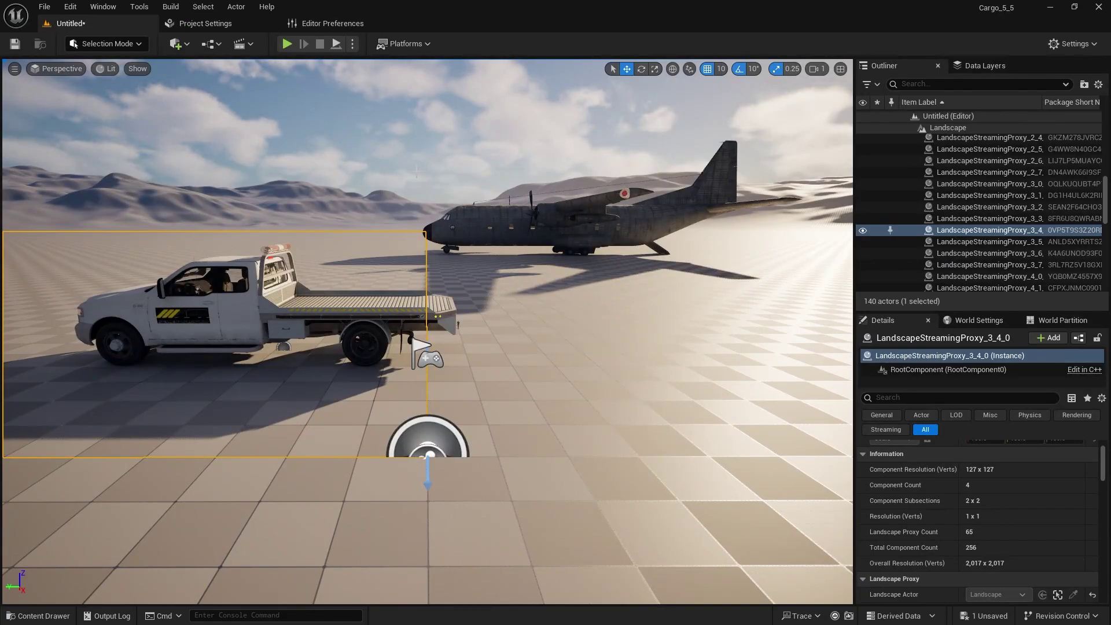
Step: Inspect the flatbed truck and cargo plane in the level from several angles to check their materials
left_click(391, 122)
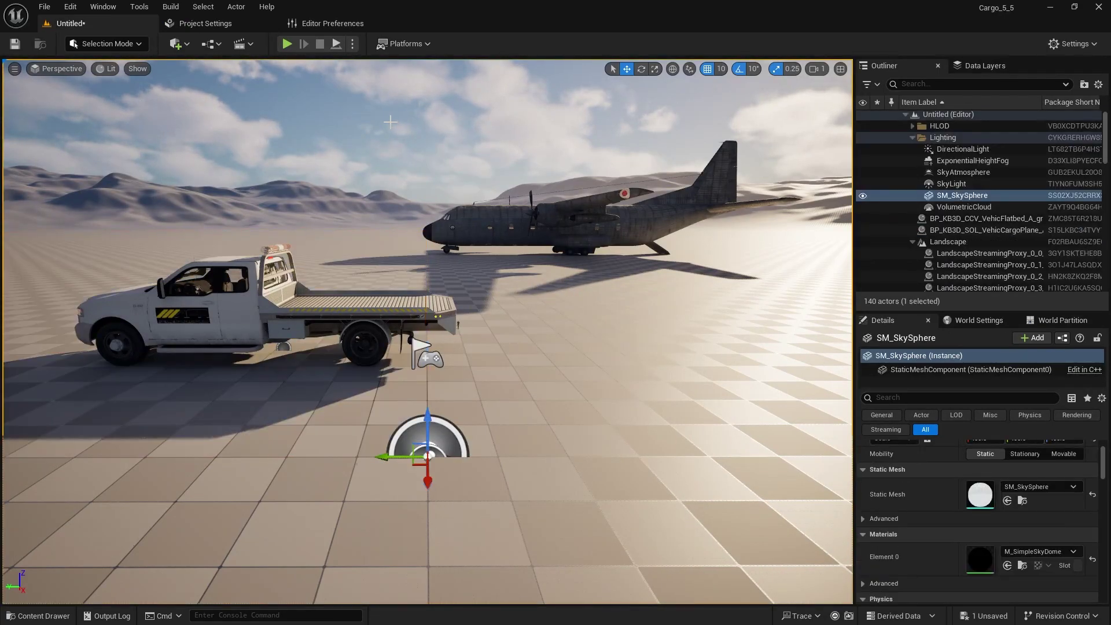
key("a")
right_click_drag(411, 124, 393, 152)
key("d")
key("e")
key("d")
key("d")
key("s")
key("d")
right_click_drag(299, 144, 289, 172)
key("a")
key("s")
key("e")
key("d")
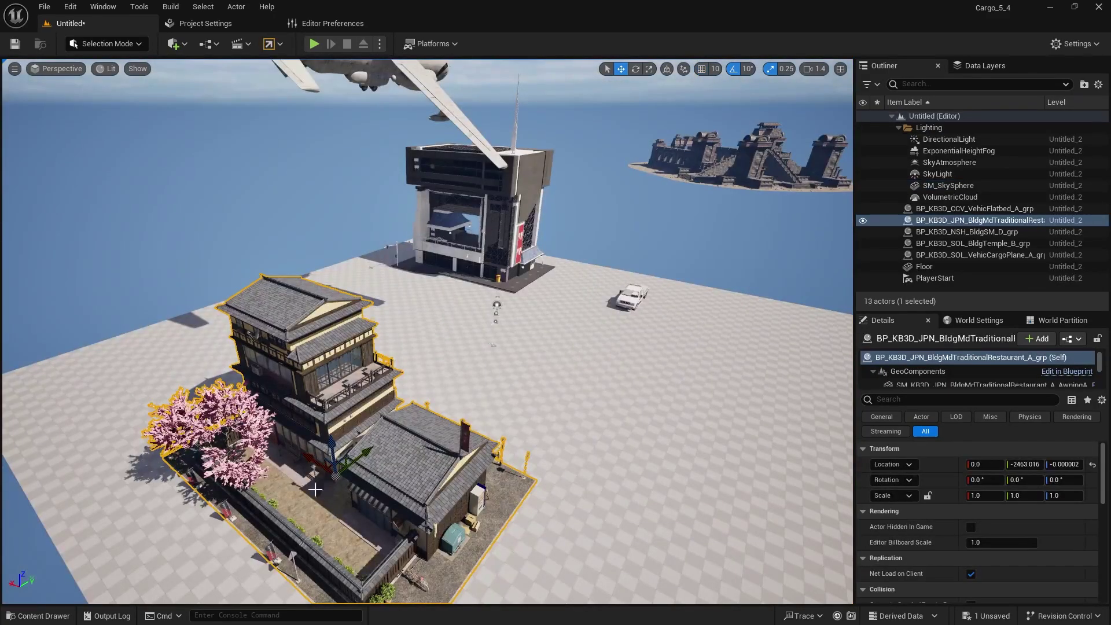
Step: In the Cargo_5_4 project, start migrating BP_KB3D_JPN_BldgMdTraditionalRestaurant_A_grp without saving the untitled level
key("d")
right_click_drag(423, 442, 293, 420)
left_click(942, 223)
key("ctrl+b")
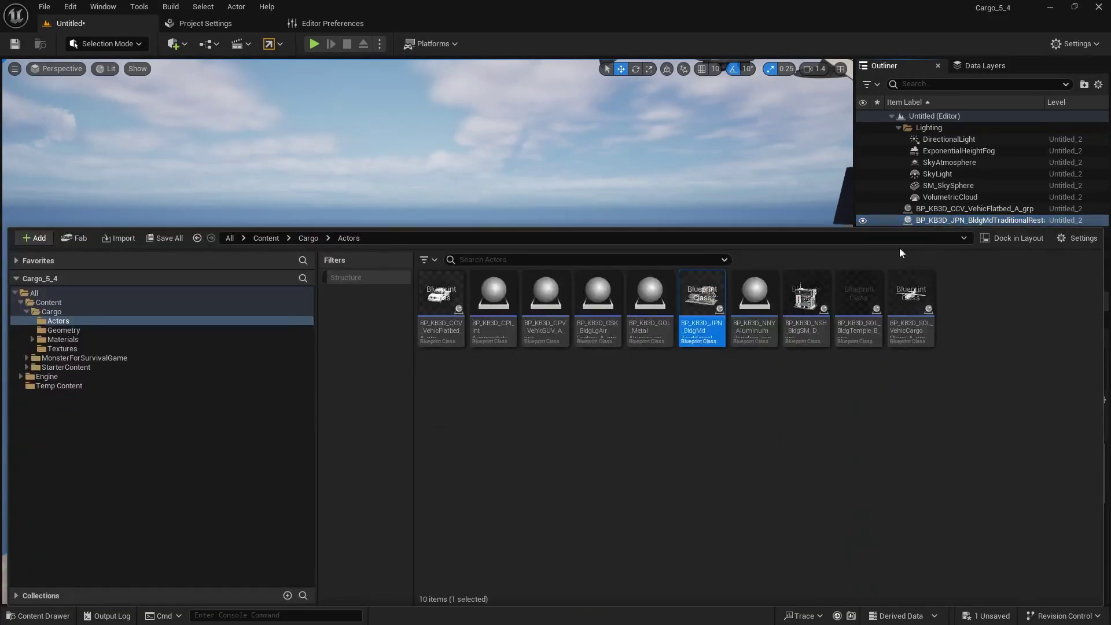
right_click(695, 303)
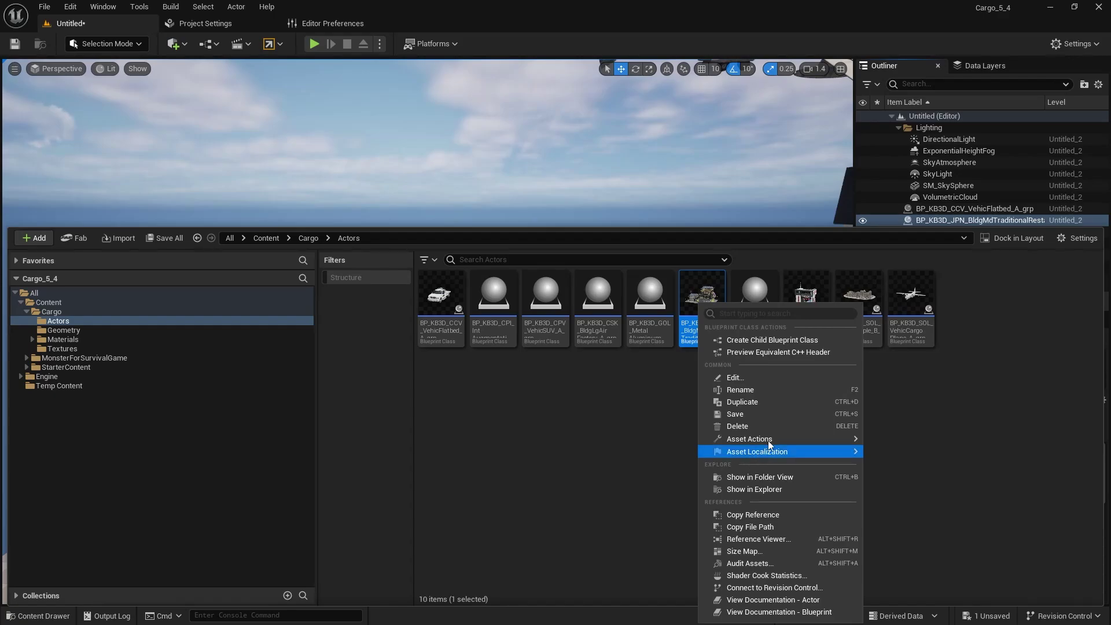
mouse_move(768, 440)
left_click(943, 516)
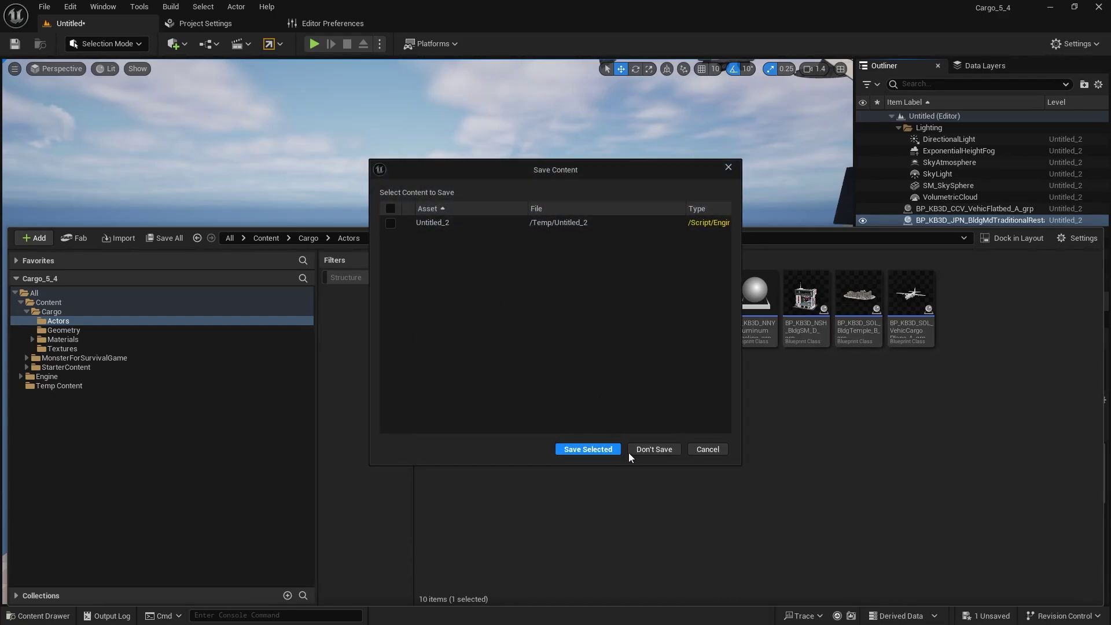
left_click(652, 450)
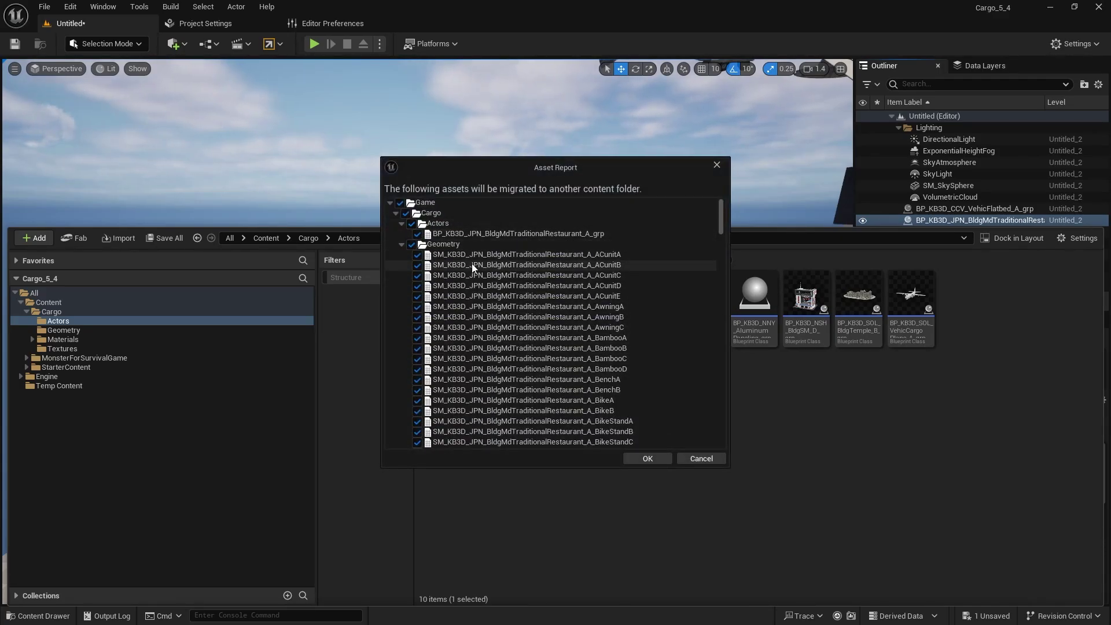
Step: Review the restaurant's asset report and migrate it into Cargo_5_5's Content folder, declining to overwrite existing assets
scroll(471, 262, "down", 10)
scroll(478, 274, "up", 10)
left_click(401, 243)
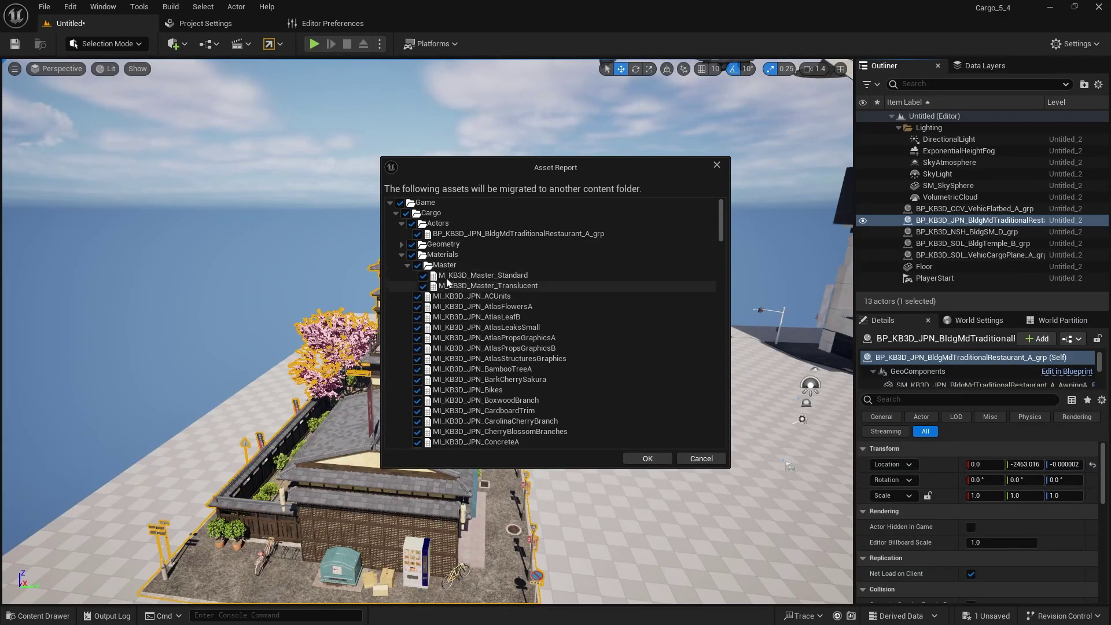
left_click(407, 265)
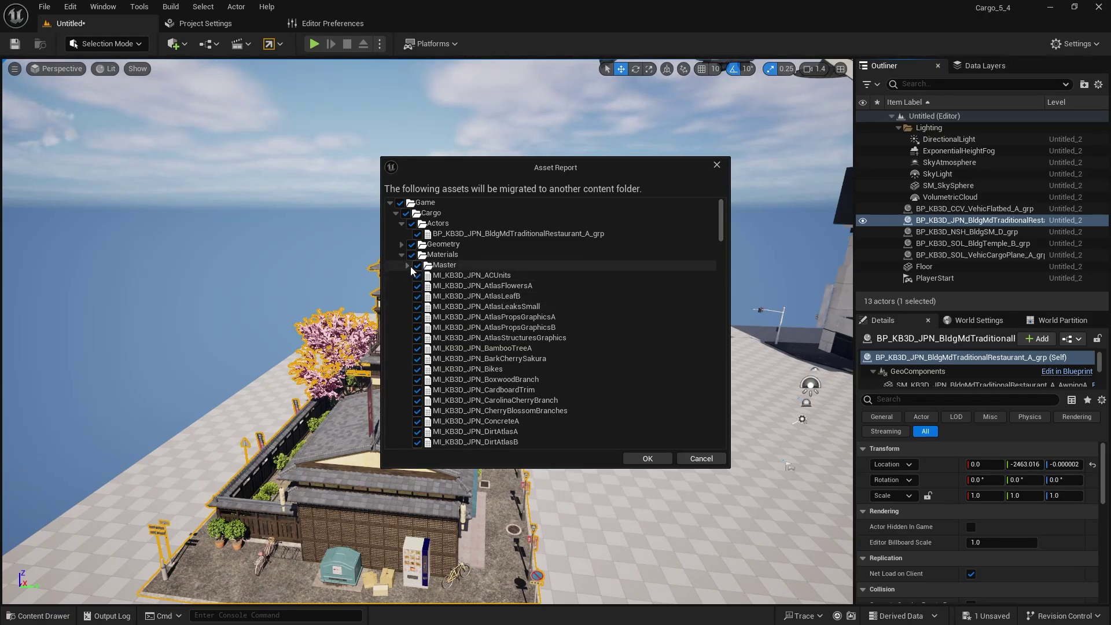
left_click(401, 256)
left_click(401, 266)
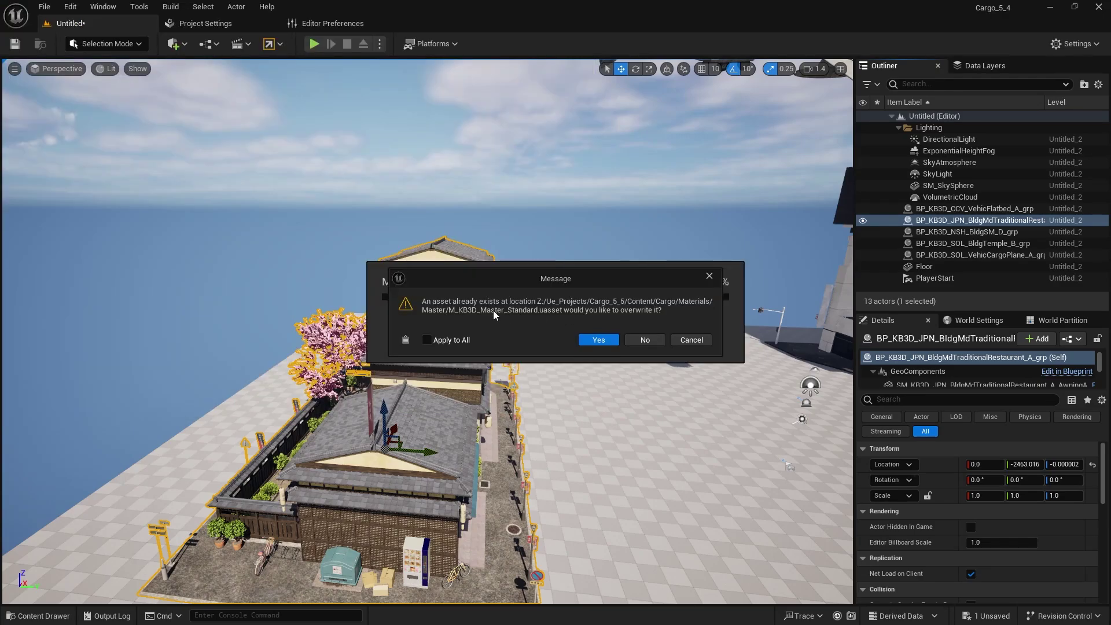
left_click(420, 342)
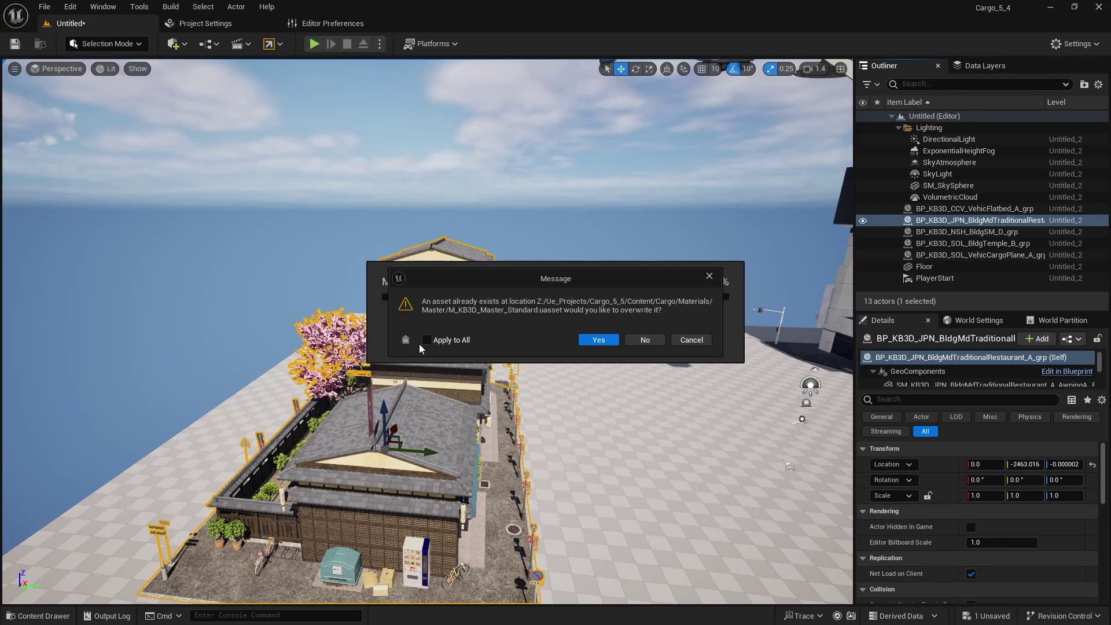
left_click(643, 345)
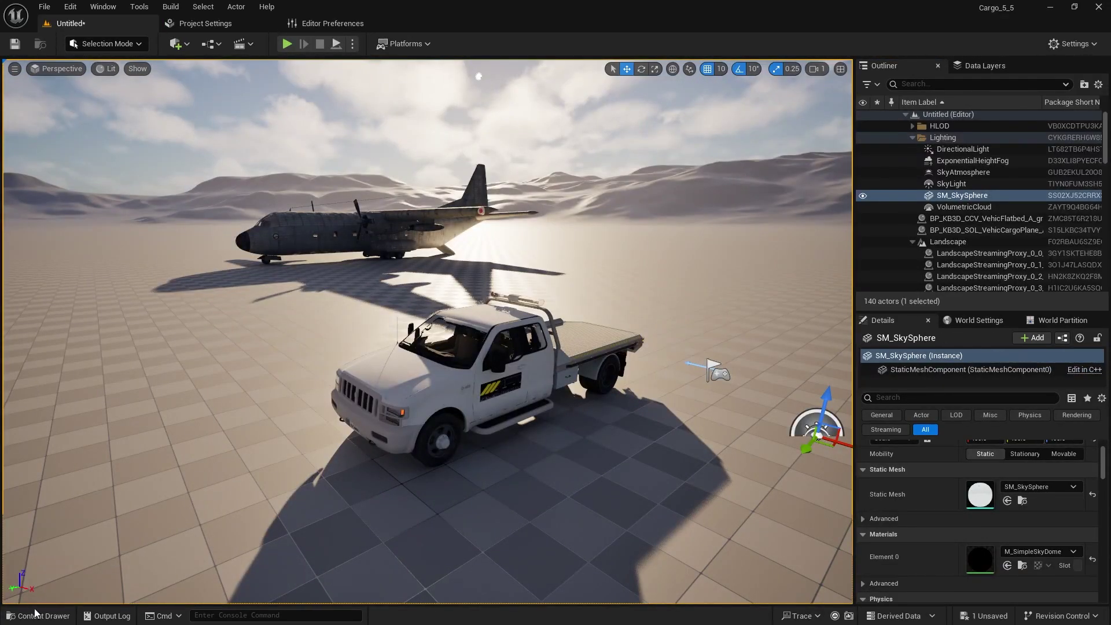
Step: In the Cargo_5_5 project, place the migrated traditional restaurant blueprint from Cargo/Actors in the level behind the flatbed truck
left_click(38, 615)
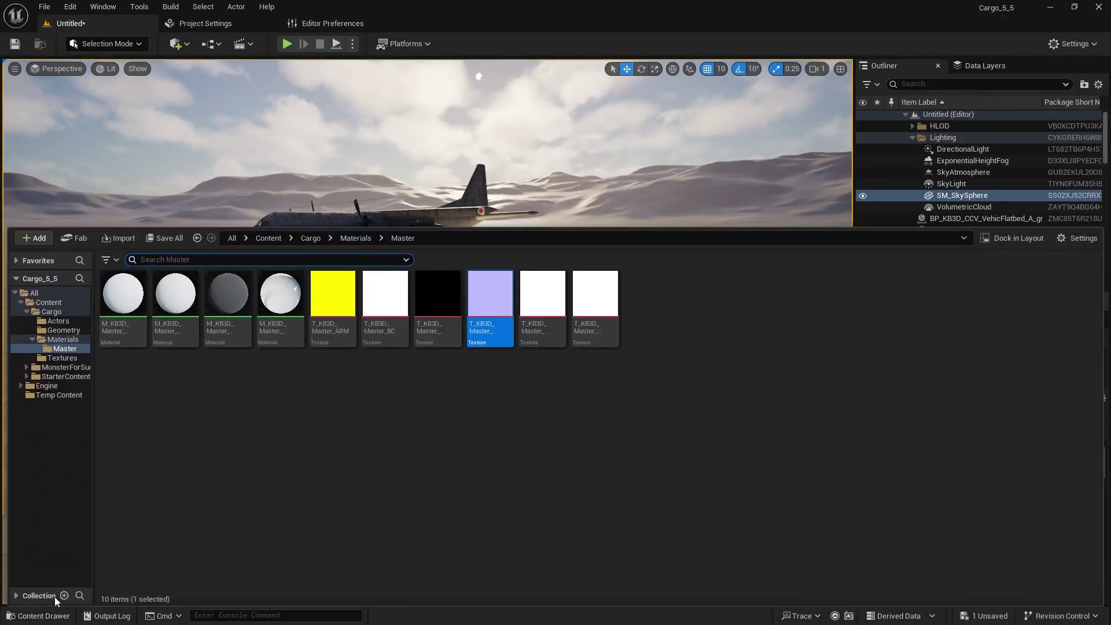
left_click(58, 321)
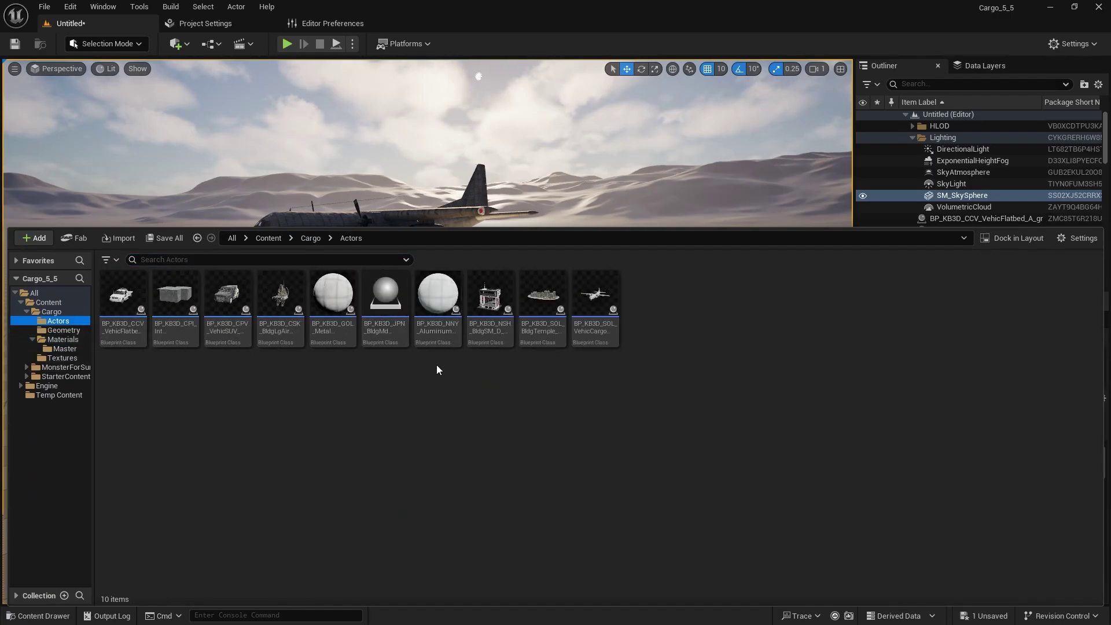
left_click(392, 305)
left_click(562, 144)
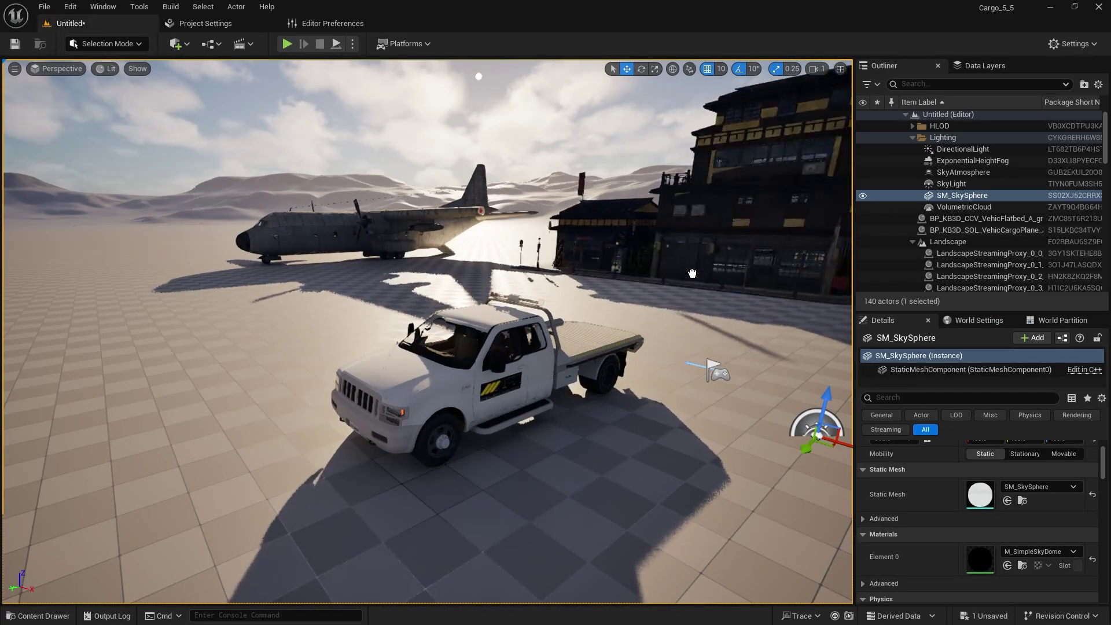
left_click_drag(649, 306, 649, 306)
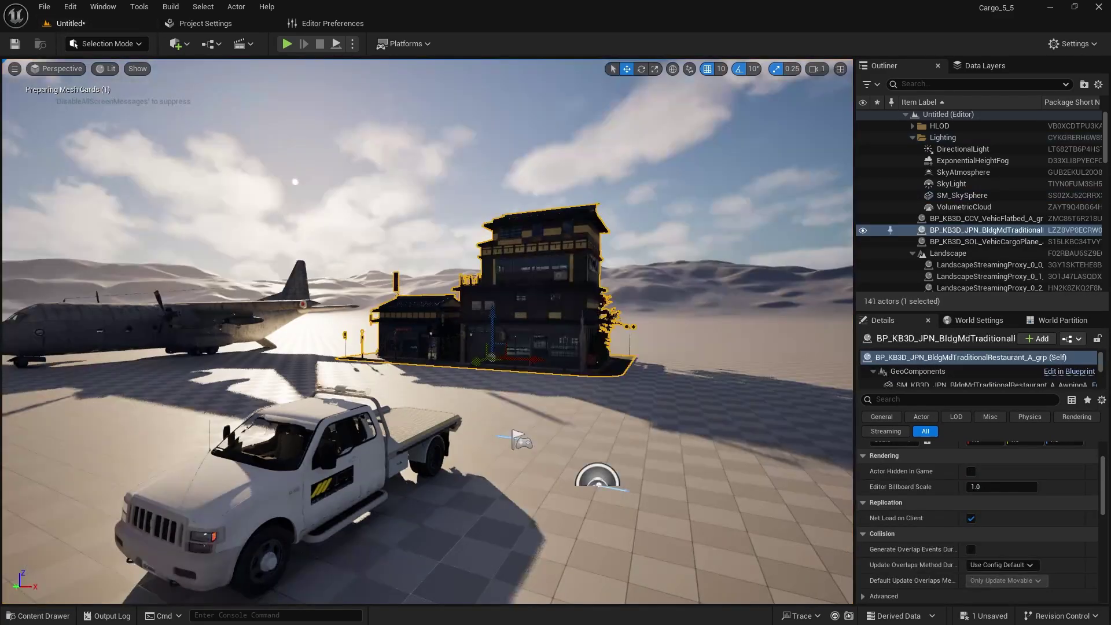
right_click_drag(649, 306, 735, 370)
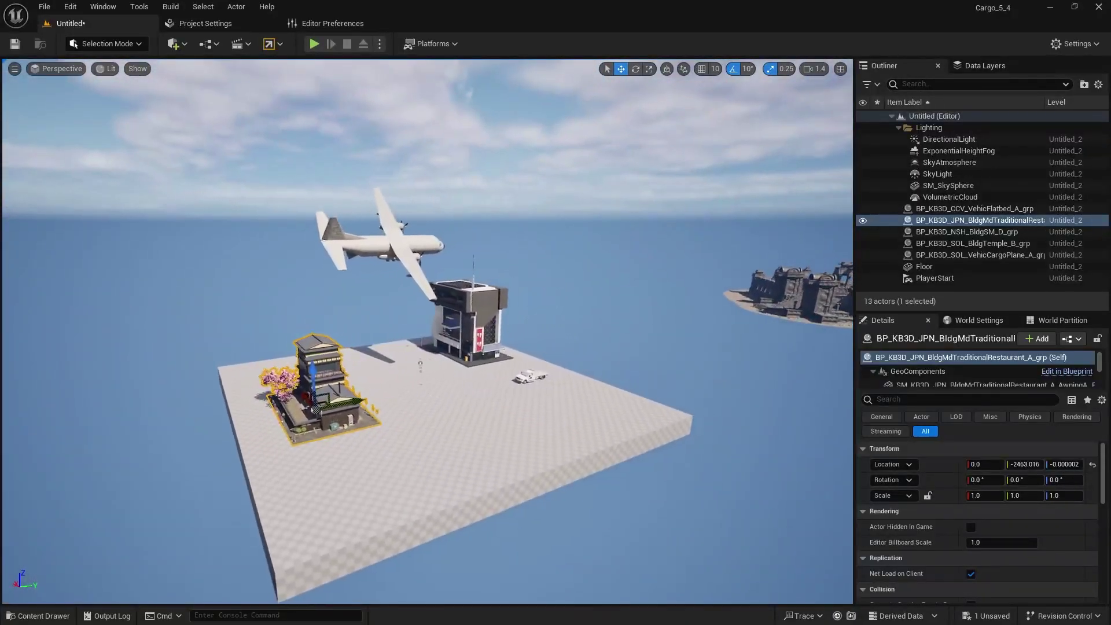
Step: In the Cargo_5_4 project, begin saving the current level under a new name and create a Maps folder in Content
left_click(41, 12)
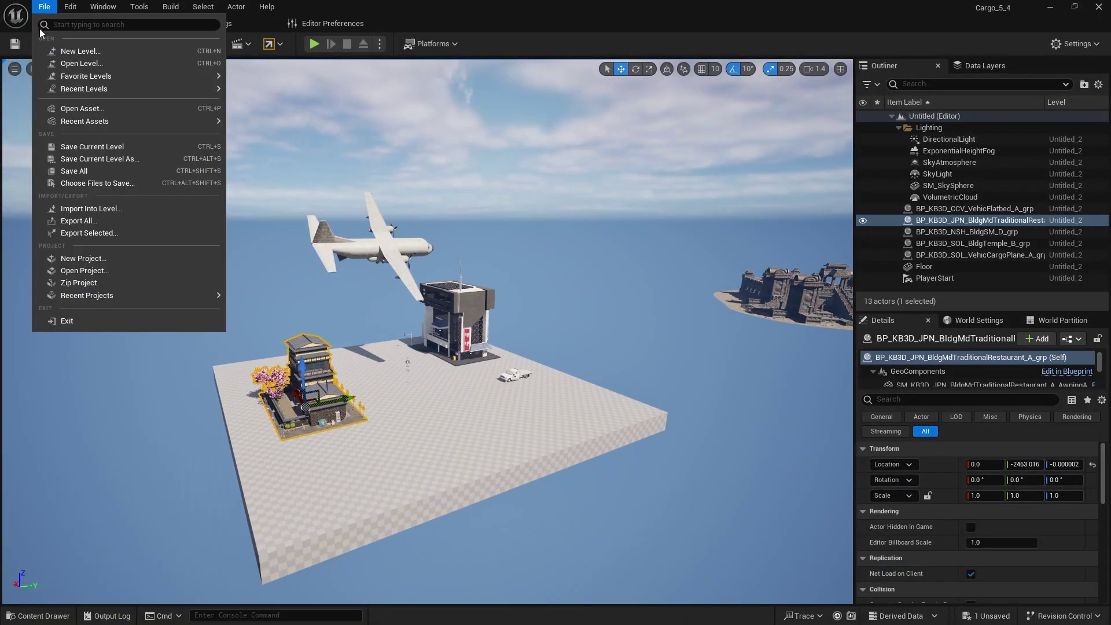
left_click(82, 161)
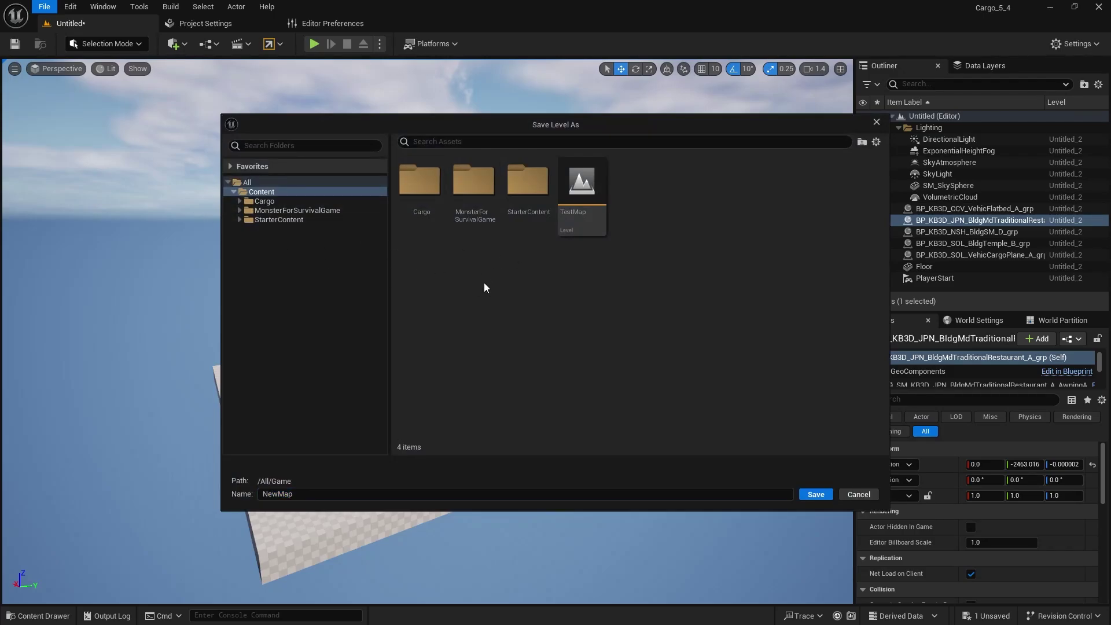
right_click(484, 282)
left_click(546, 304)
type("Maps")
key("Return")
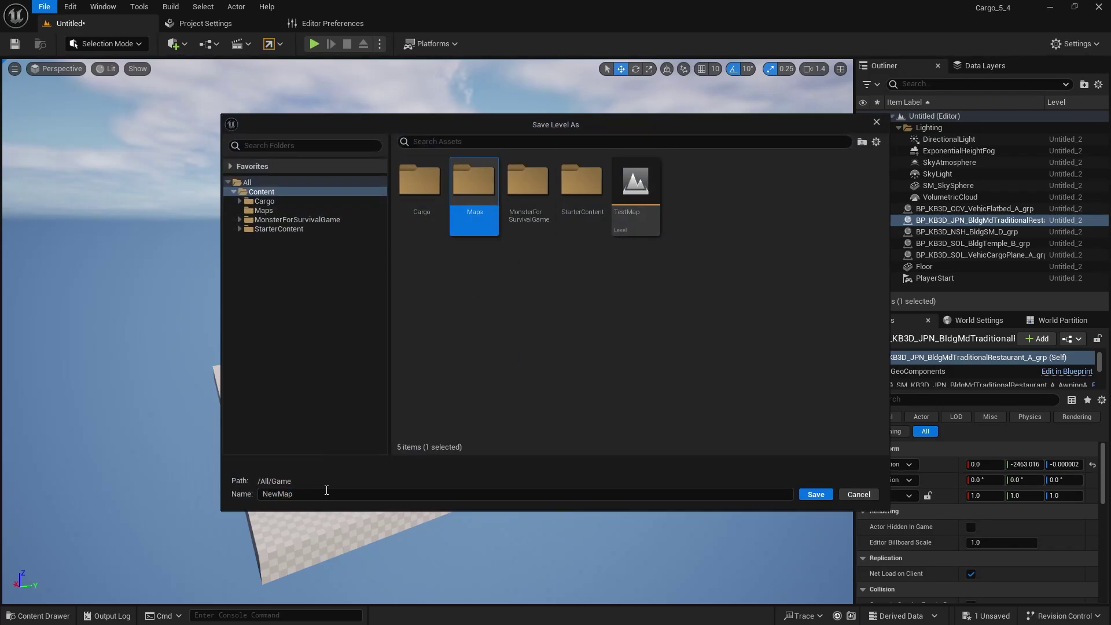
Step: Save the level as Demo_Lvl in the Content folder
key("ctrl+a")
key("BackSpace")
type("Demo")
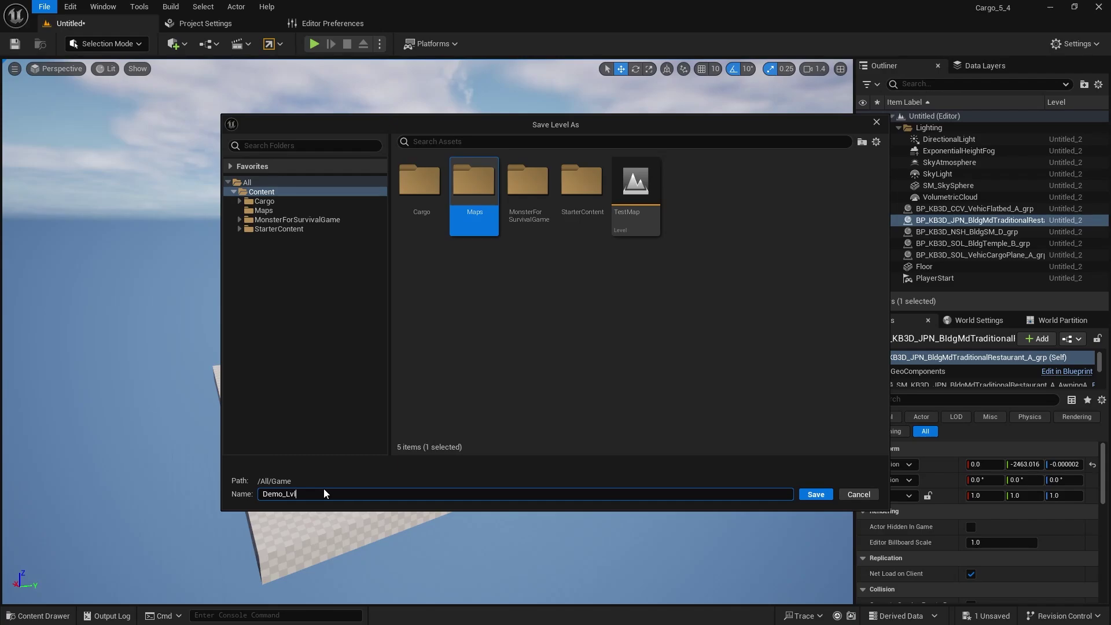
type("_Lvl")
key("Return")
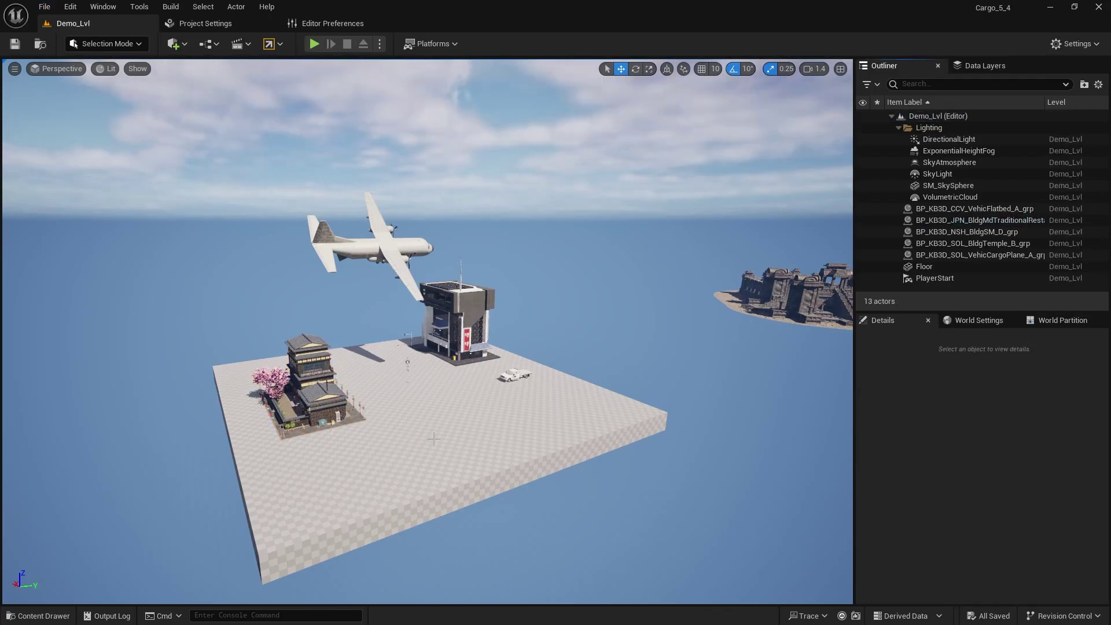
Step: Locate the Demo_Lvl level asset in the Content folder and start migrating it
right_click_drag(433, 439, 464, 439)
left_click(40, 43)
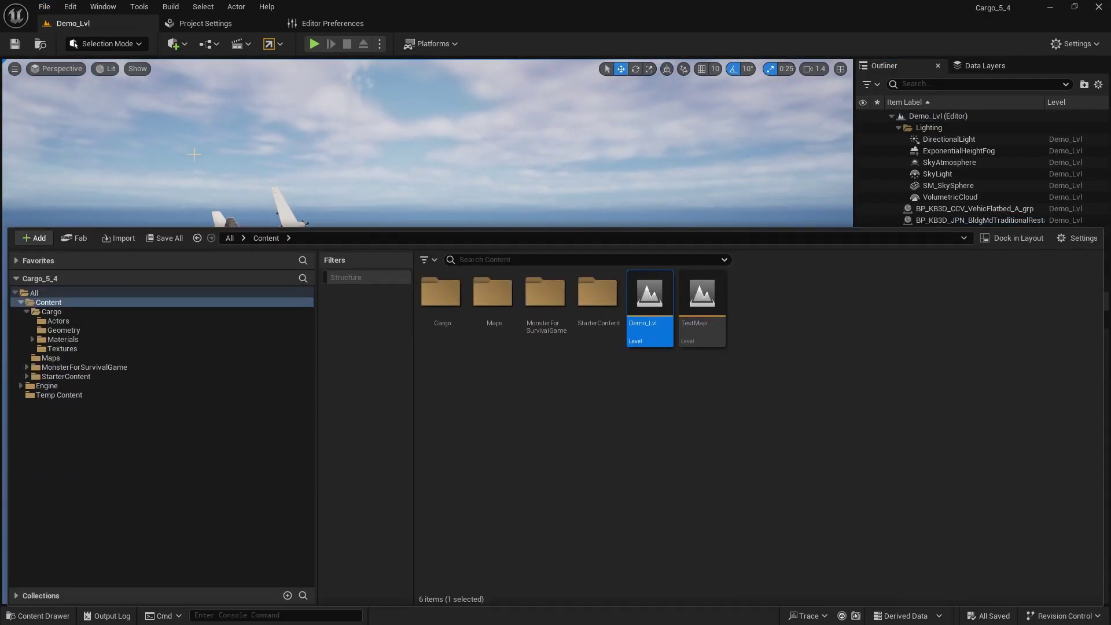
right_click(655, 304)
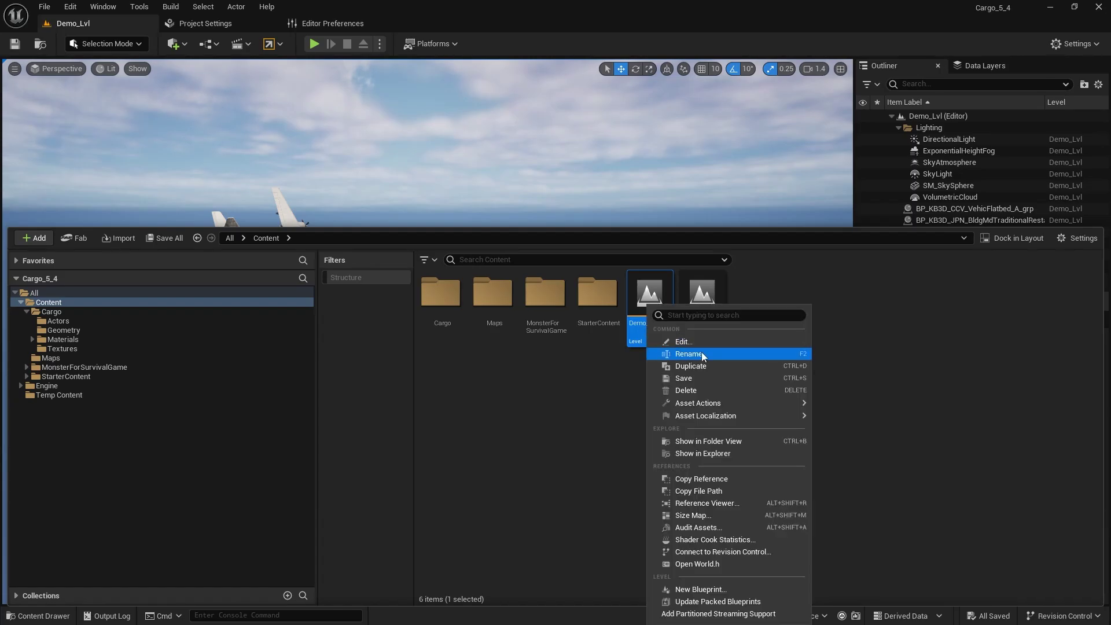
mouse_move(714, 404)
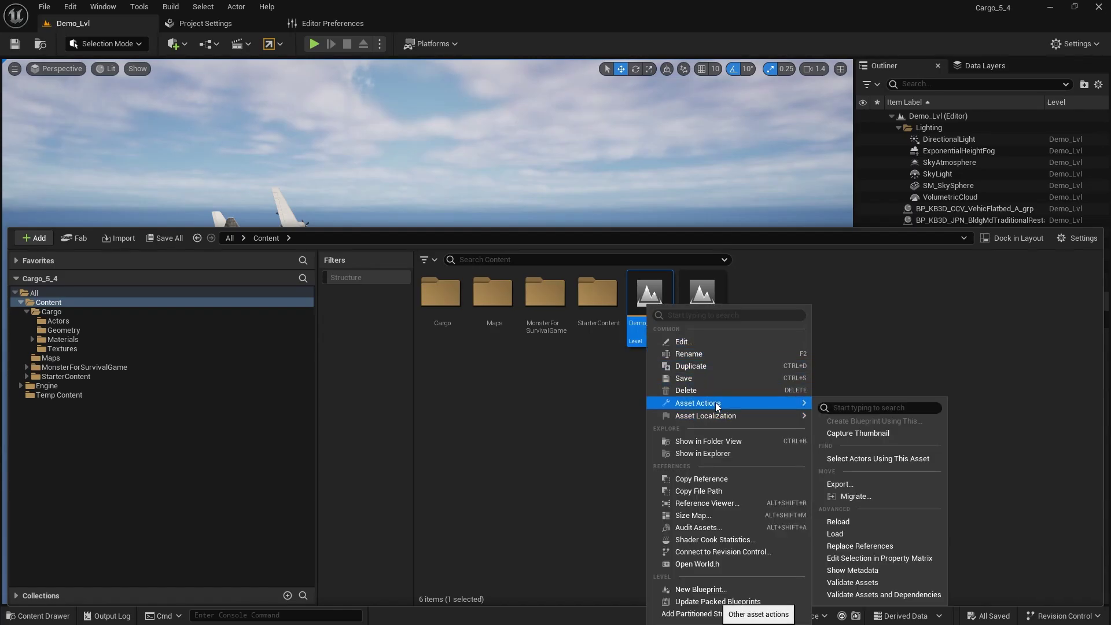
left_click(872, 495)
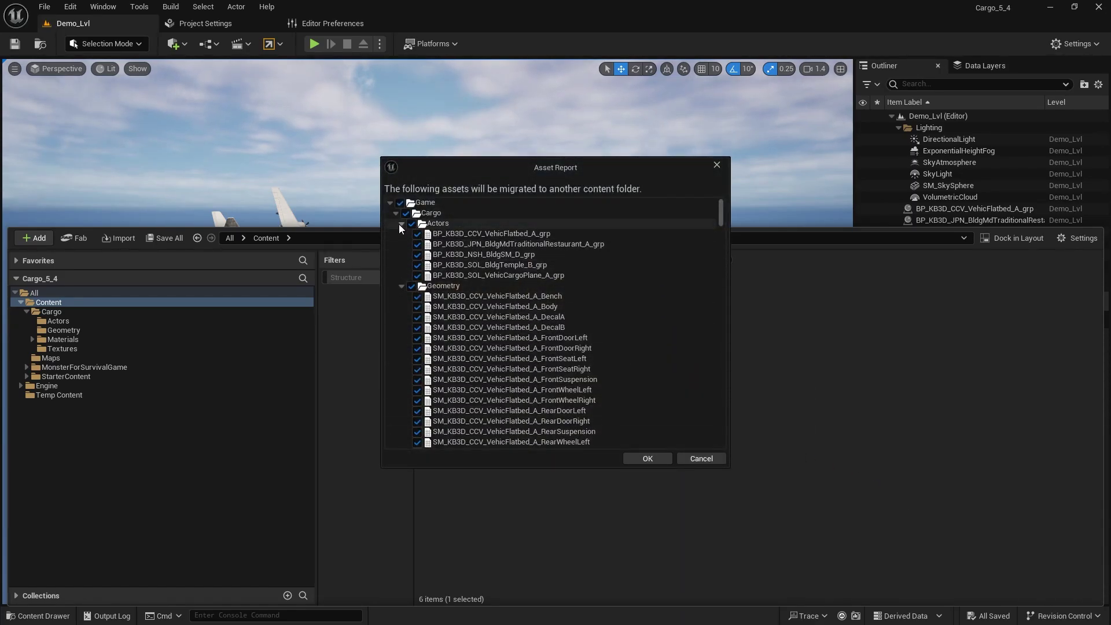
Step: Collapse the Actors, Geometry, Materials and Textures folders in the asset report to review what Demo_Lvl's migration includes
left_click(401, 224)
left_click(401, 234)
left_click(401, 245)
left_click(398, 255)
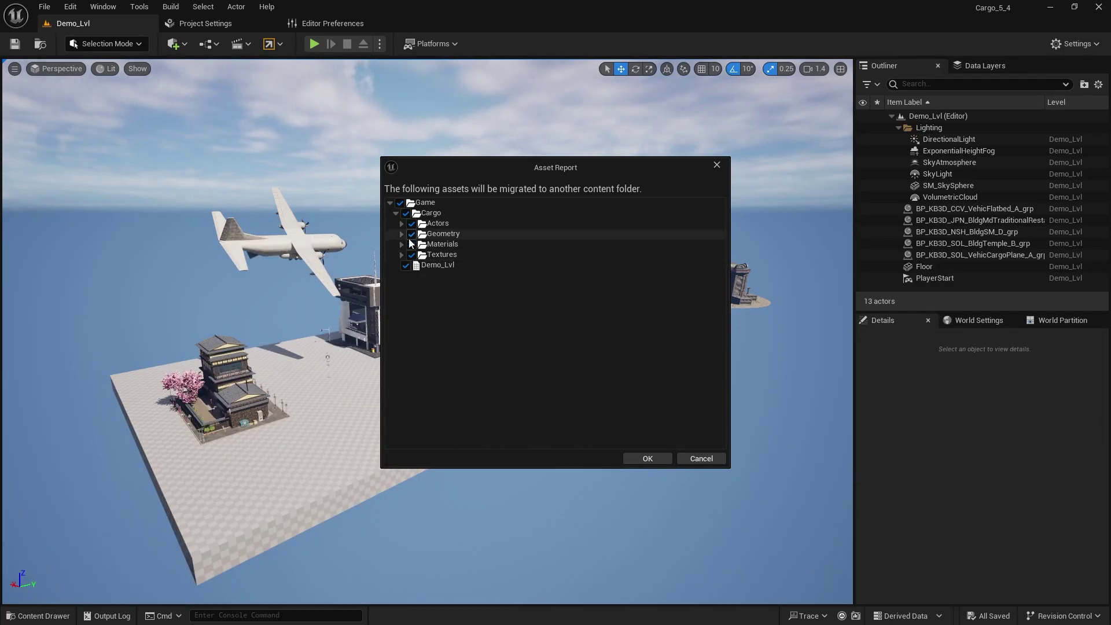
Step: Accept the asset report and choose the Cargo_5_5 project's Content folder as the migration destination
left_click(648, 460)
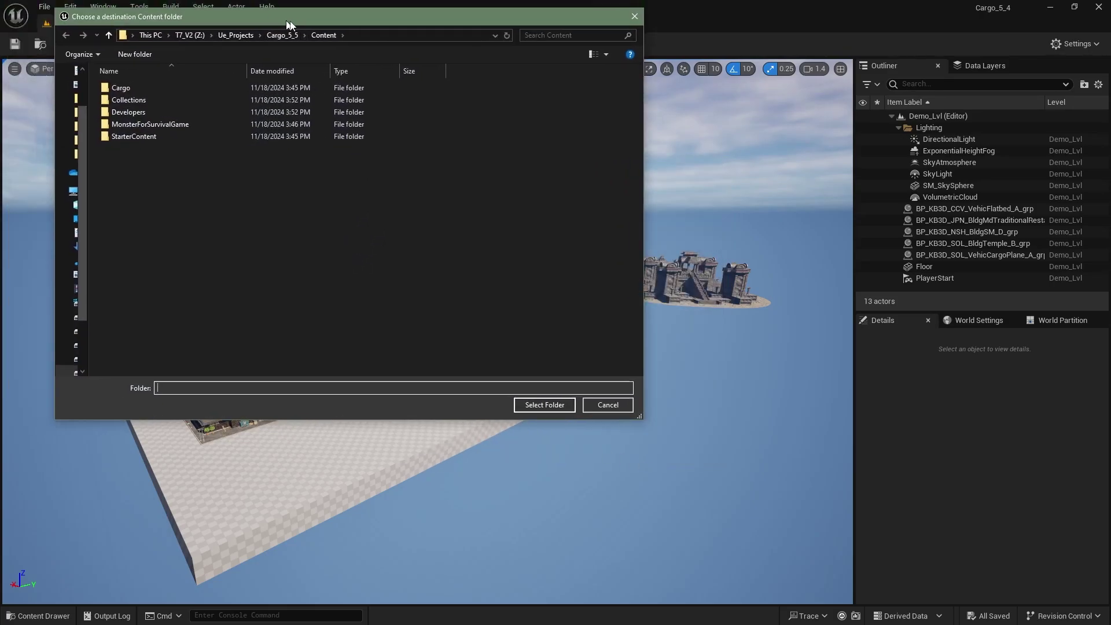
left_click(326, 59)
left_click(163, 124)
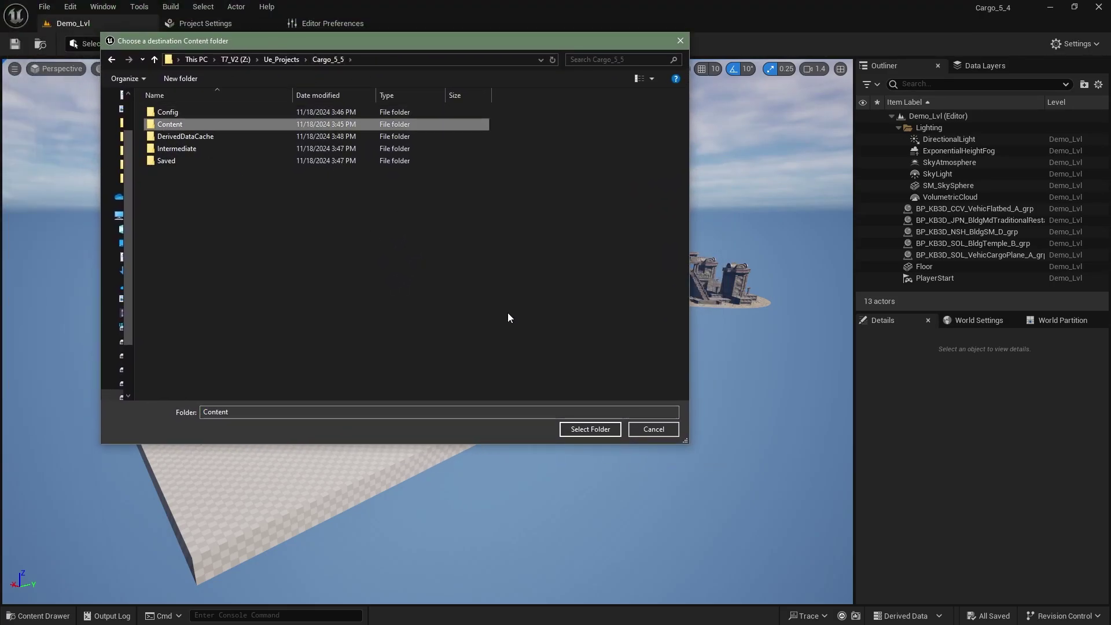
left_click(590, 429)
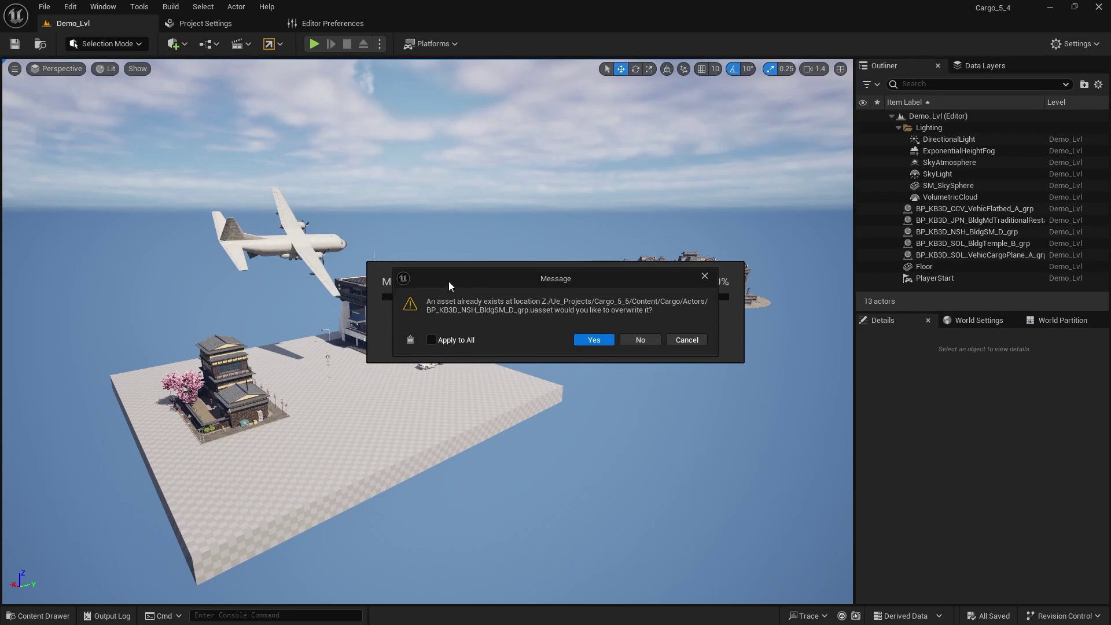
Step: Decline overwriting the assets that already exist in Cargo_5_5, applying the choice to all remaining items
left_click_drag(449, 283, 450, 381)
left_click(434, 433)
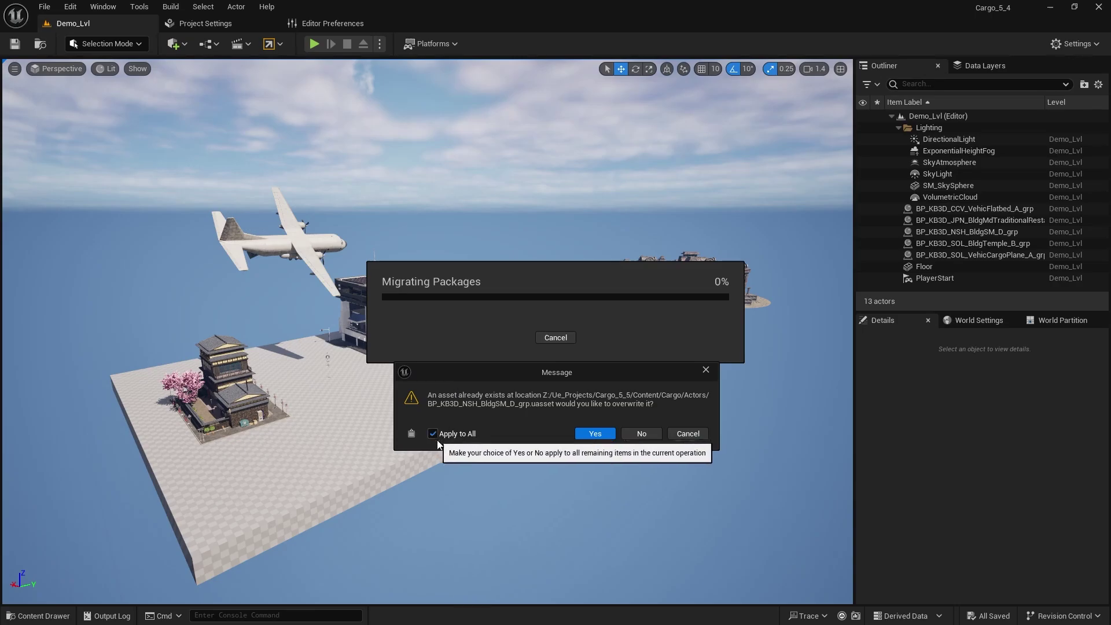
left_click(649, 441)
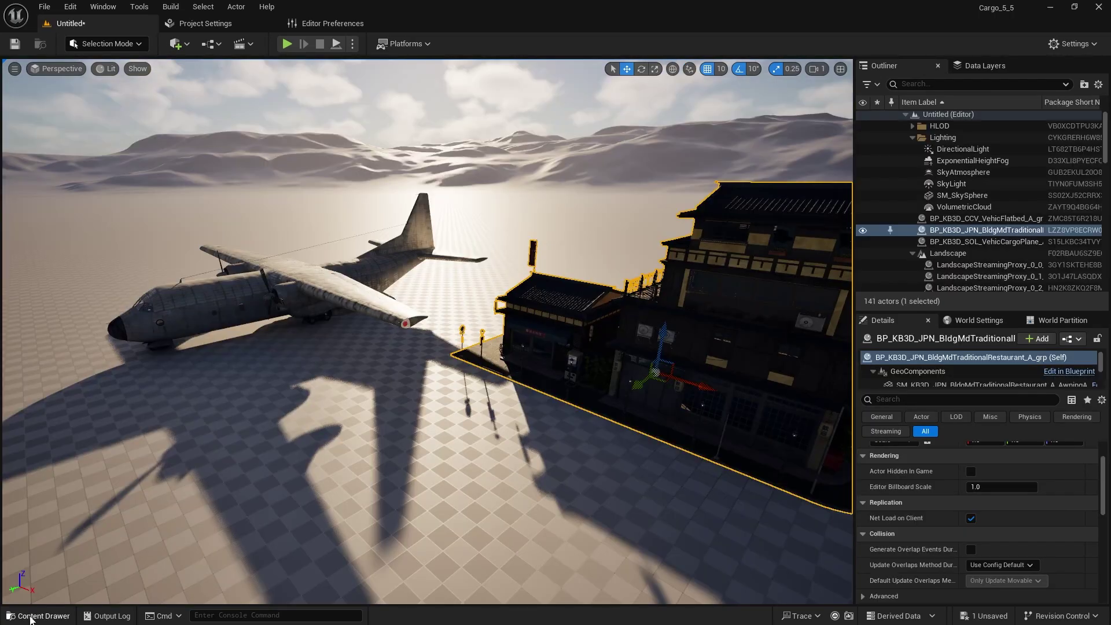
Step: In the Cargo_5_5 project, open Demo_Lvl from the Content folder without saving the untitled level, and inspect the migrated scene
left_click(37, 616)
double_click(33, 312)
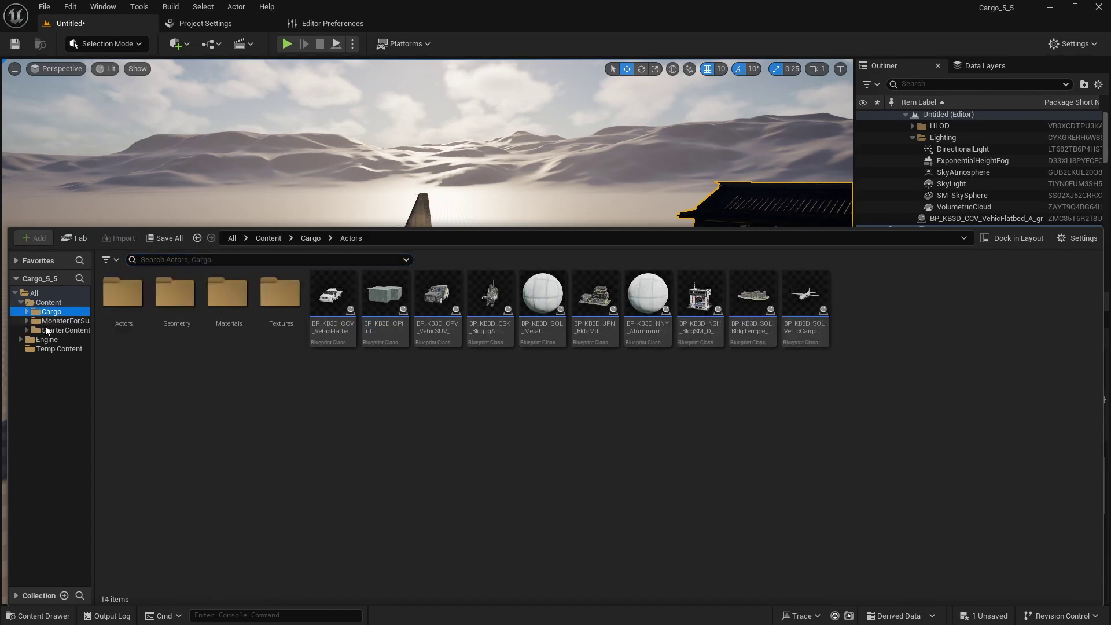
left_click(47, 303)
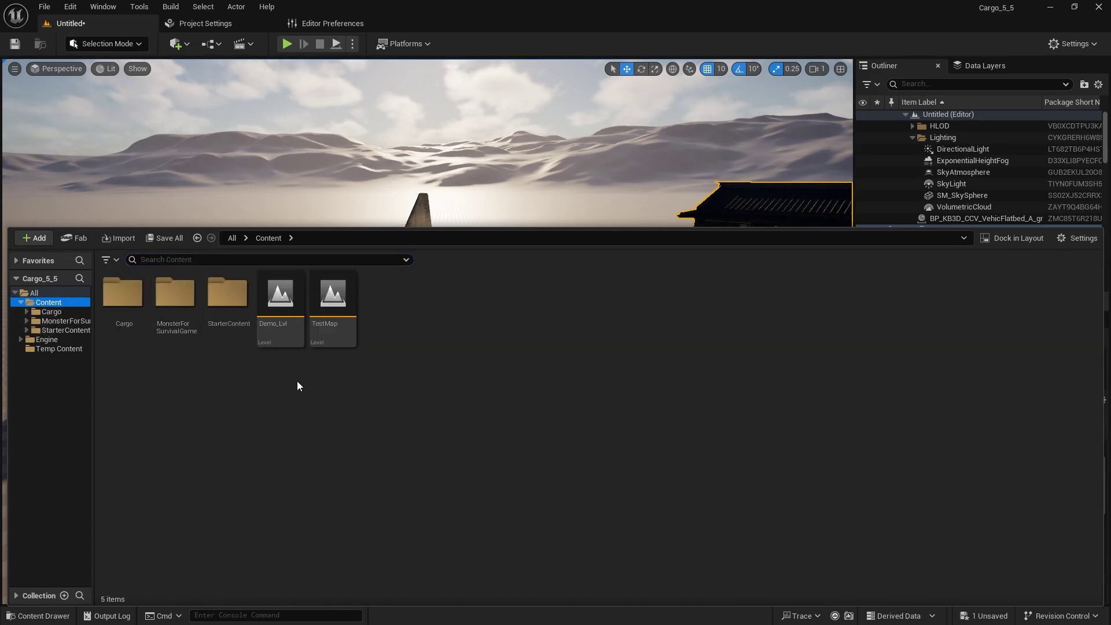
double_click(273, 293)
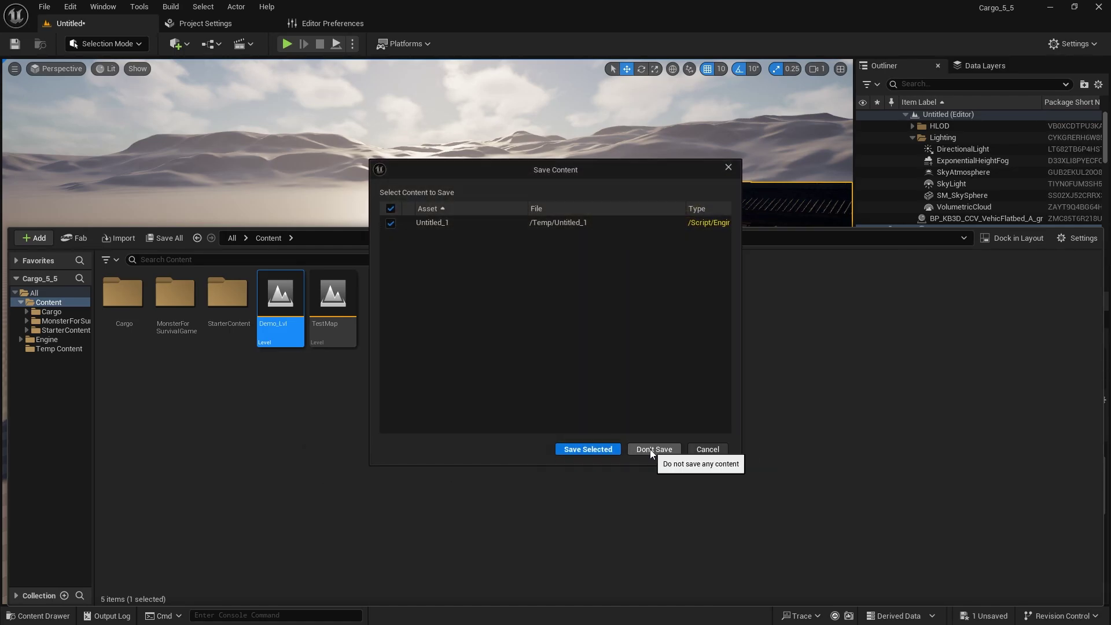
left_click(651, 449)
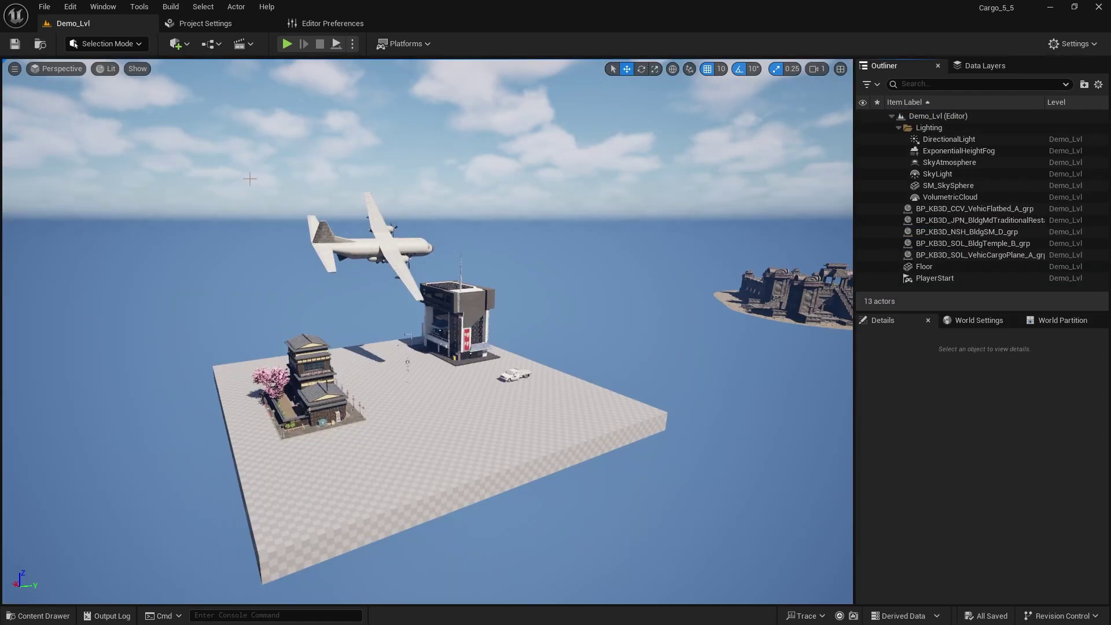
right_click_drag(429, 331, 495, 328)
right_click_drag(316, 168, 267, 176)
right_click_drag(716, 444, 713, 443)
mouse_move(1007, 12)
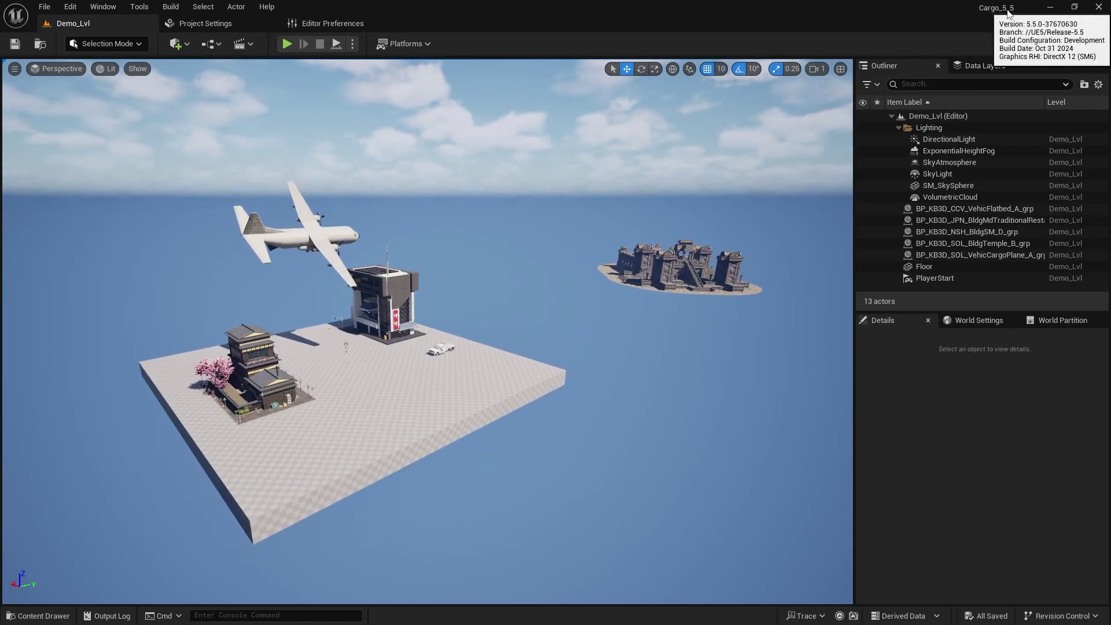